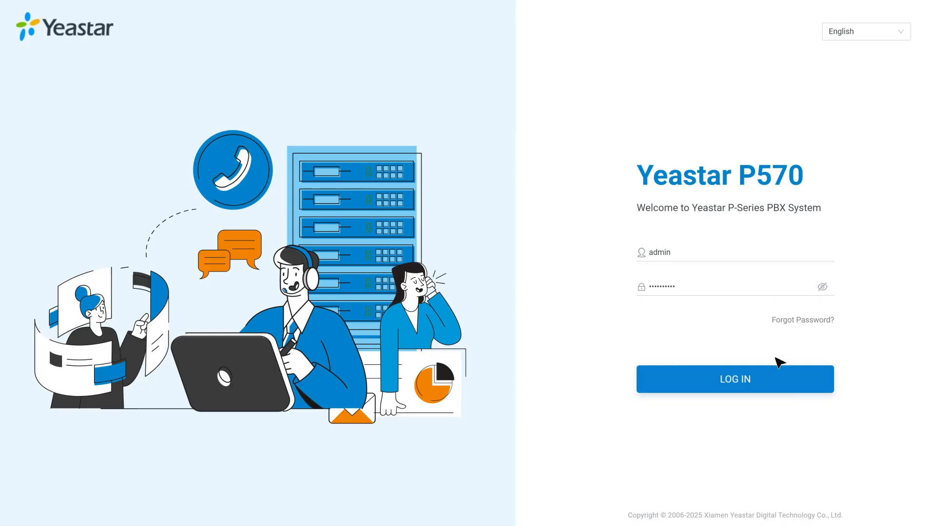
# Log in with the prefilled admin credentials and start adding a custom CRM integration template.
pyautogui.click(776, 381)
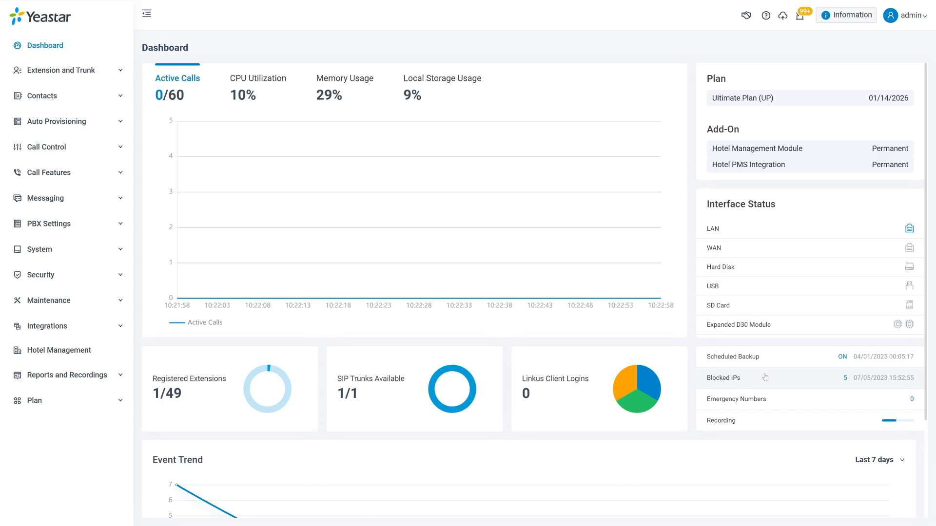
pyautogui.click(88, 327)
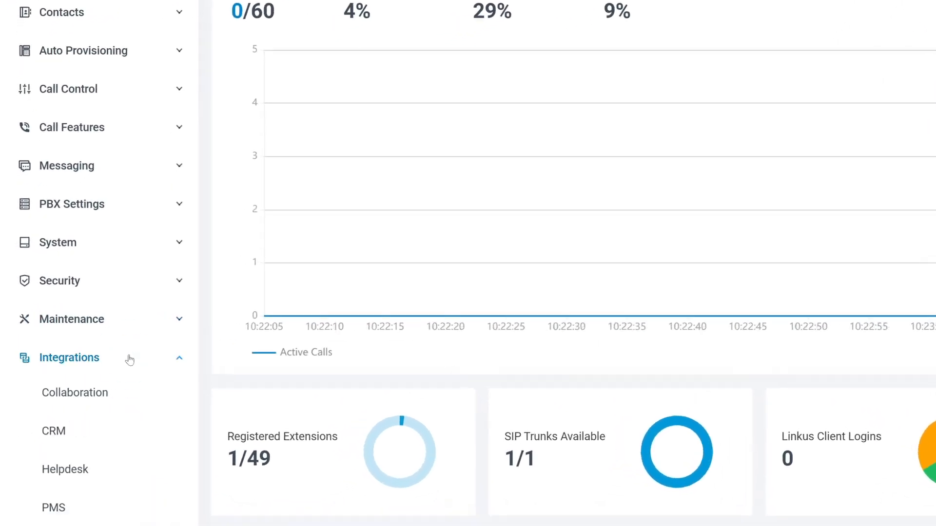
pyautogui.click(109, 433)
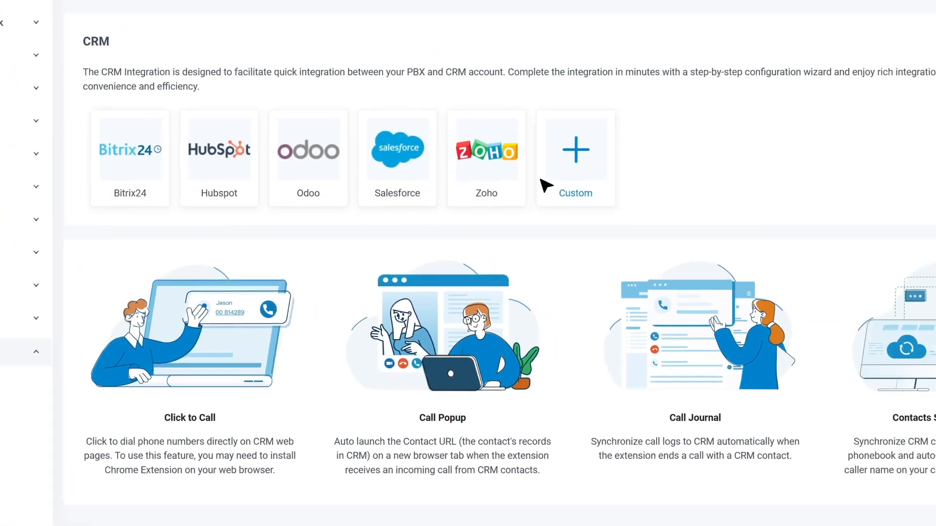
pyautogui.click(716, 168)
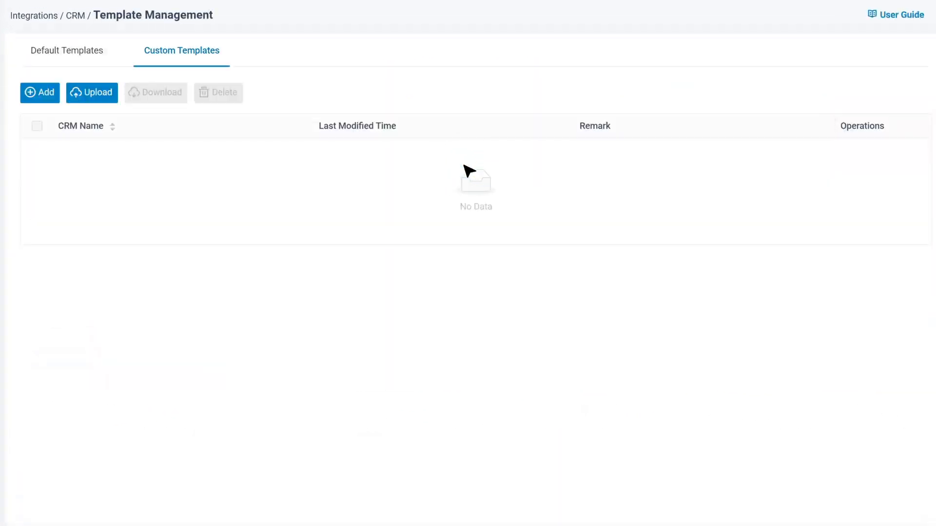
pyautogui.click(47, 98)
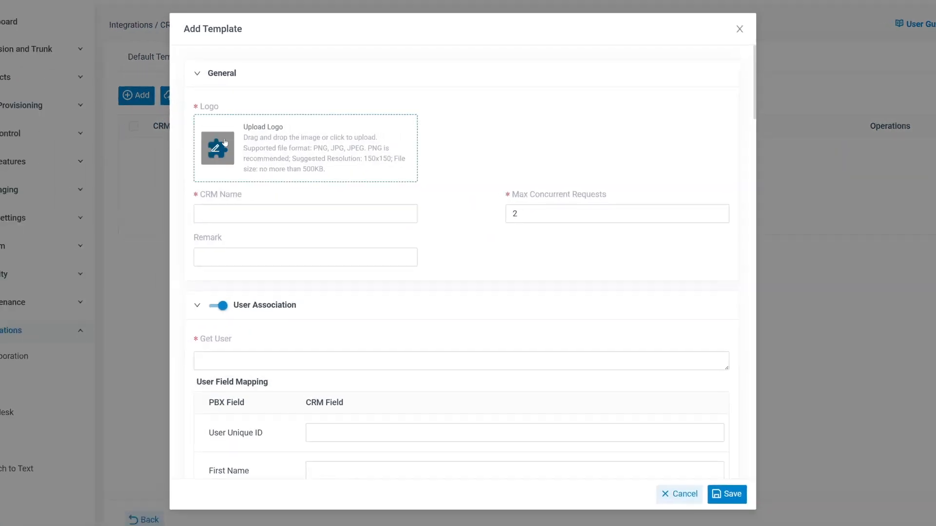
# Name the template Zoho CRM_New, allow 6 max concurrent requests, and set the remark to "An example of CRM integration template.".
pyautogui.click(407, 213)
pyautogui.write('Zoho CRM_New')
pyautogui.click(516, 213)
pyautogui.press('BackSpace')
pyautogui.write('6')
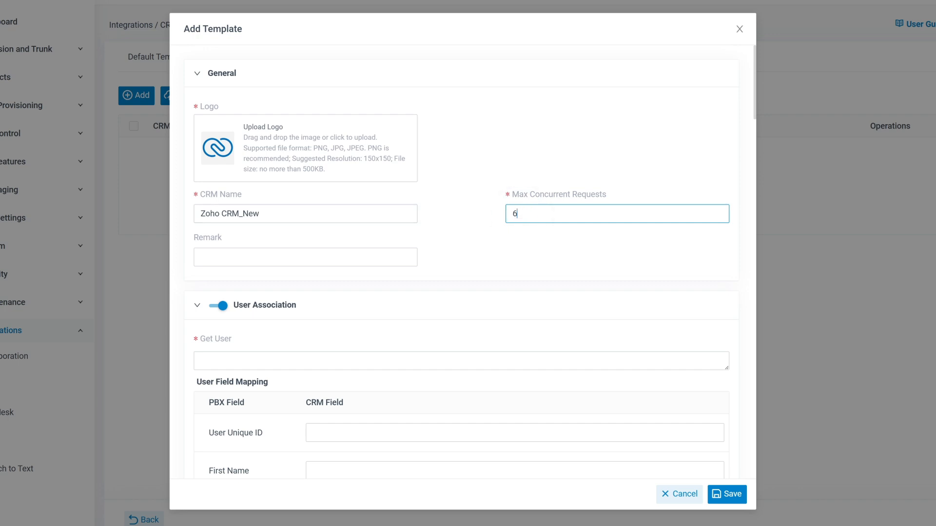
pyautogui.press('Tab')
pyautogui.click(397, 259)
pyautogui.write('An example of CRM integration template.')
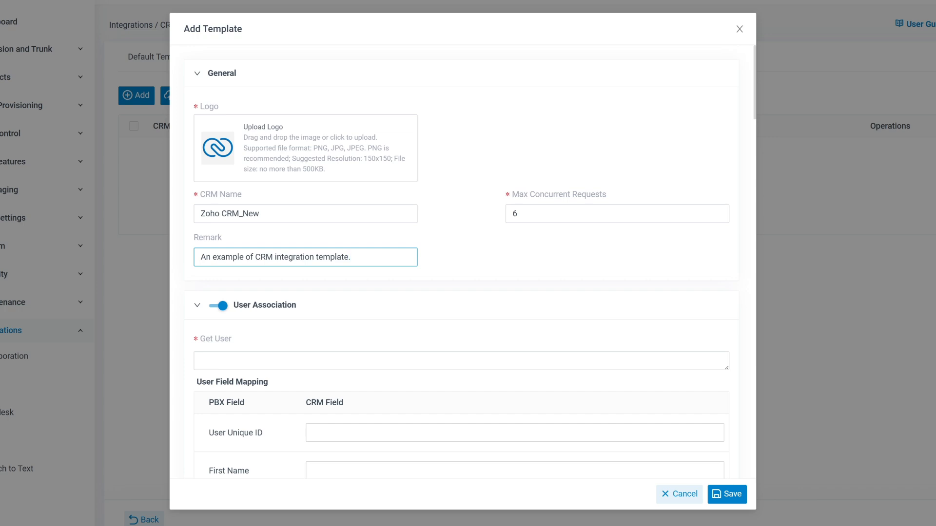
pyautogui.click(523, 265)
pyautogui.scroll(-4, 523, 265)
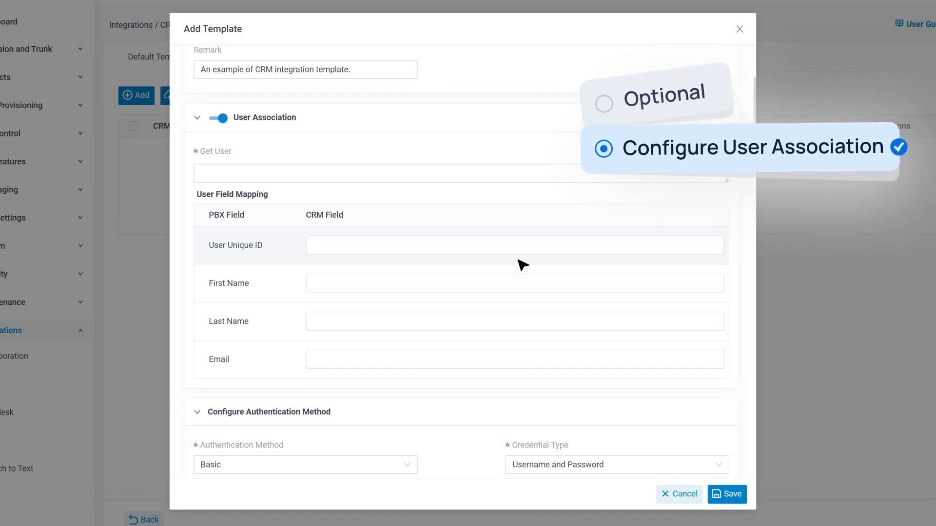
pyautogui.click(615, 174)
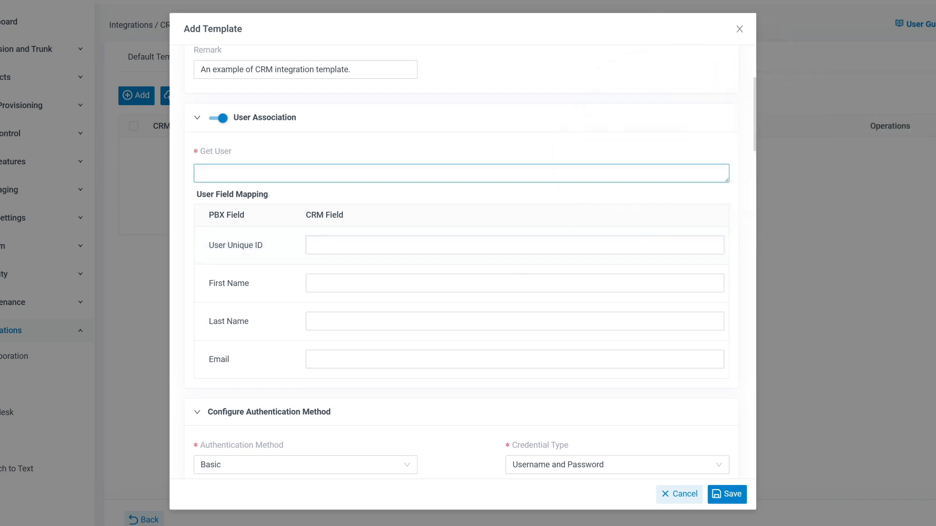
pyautogui.write('http://www.zohoapis.com/crm/v7/users?type=ActiveUsers')
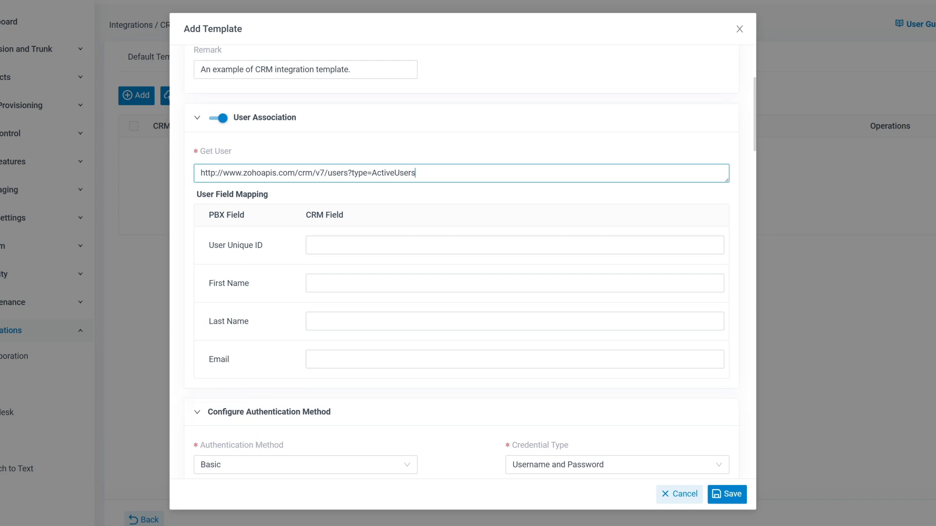
# Map the user fields: User Unique ID to users.#.id, First Name to users.#.first_name, Last Name to users.#.last_name, and Email to users.#.email.
pyautogui.click(622, 245)
pyautogui.write('users.#.id')
pyautogui.click(630, 285)
pyautogui.write('users.#.first_name')
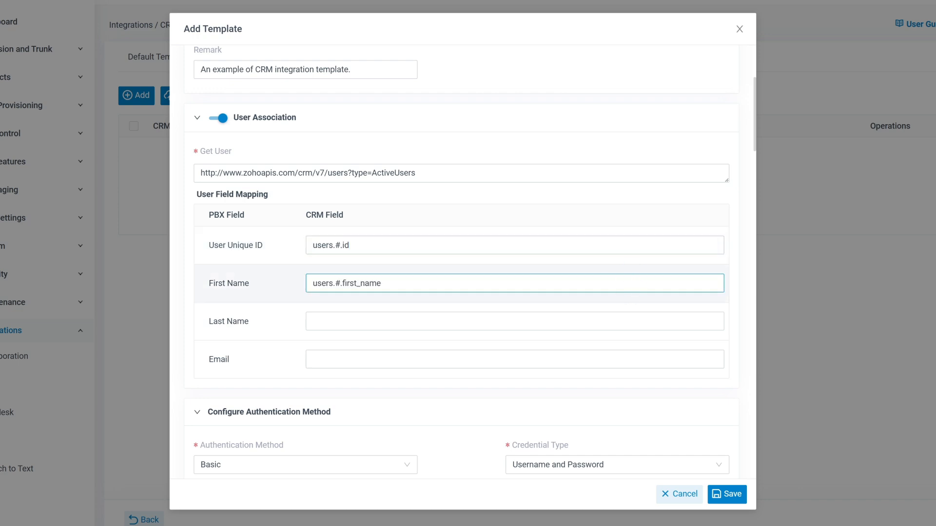
pyautogui.click(647, 320)
pyautogui.write('users.#.last_name')
pyautogui.press('Tab')
pyautogui.click(509, 359)
pyautogui.write('users.#.email')
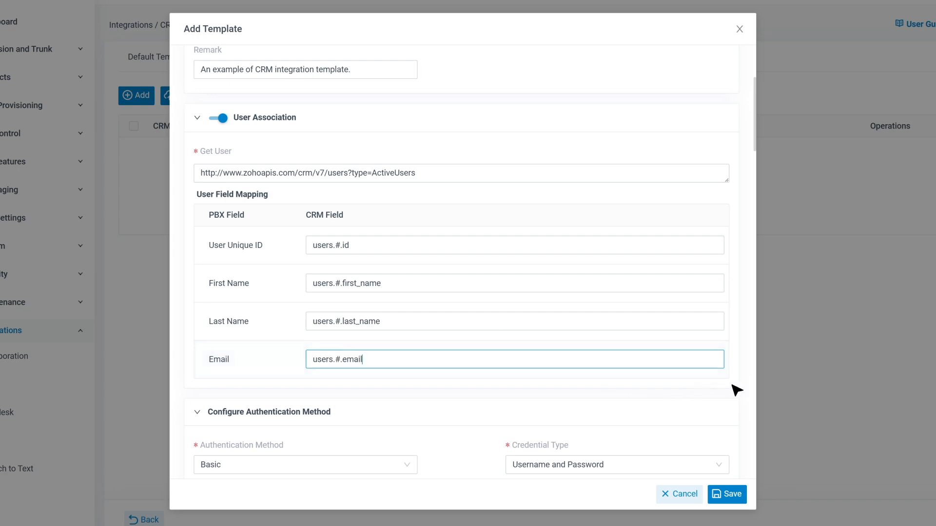
# Try the None and Basic authentication methods for the template.
pyautogui.scroll(-3, 737, 388)
pyautogui.scroll(-2, 739, 390)
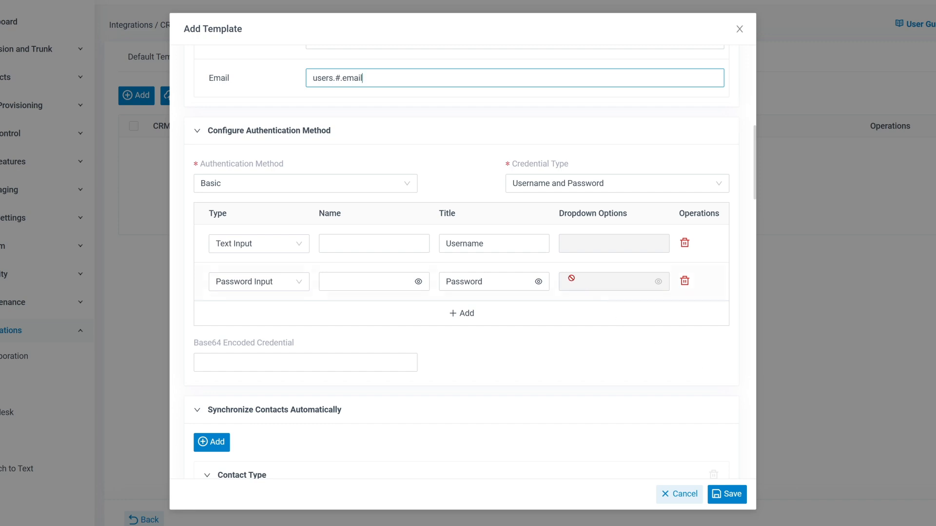
pyautogui.click(411, 183)
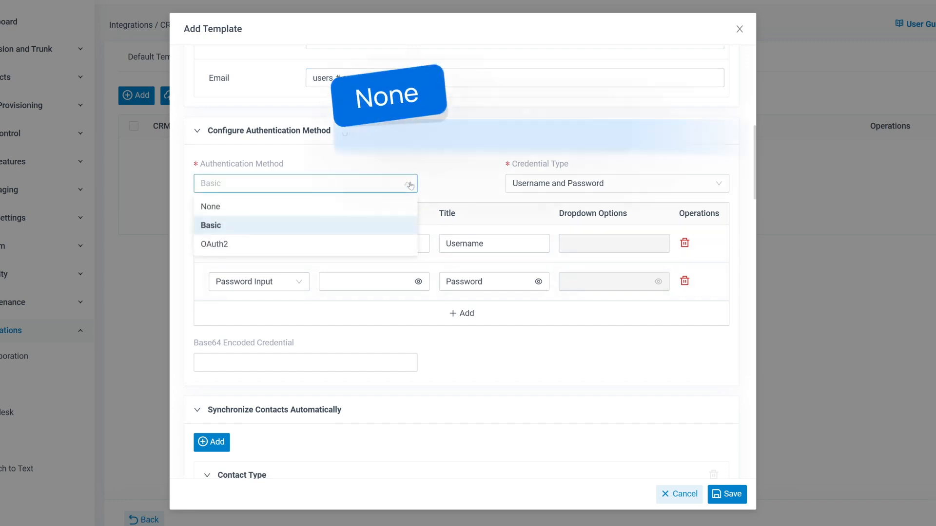
pyautogui.click(411, 206)
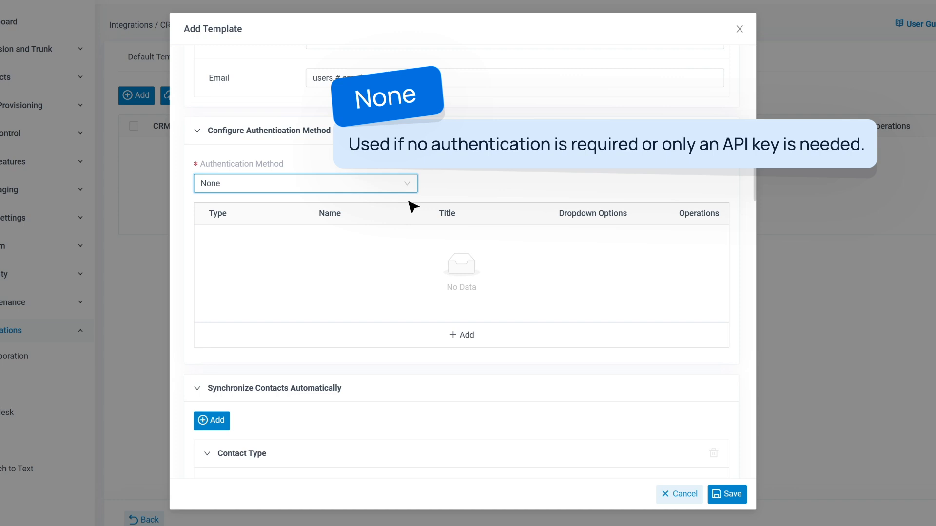
pyautogui.click(408, 184)
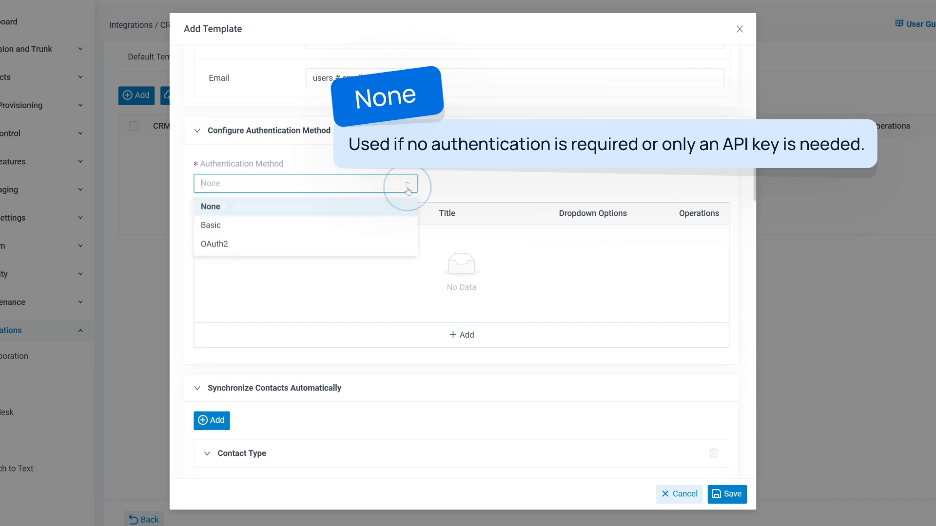
pyautogui.click(399, 223)
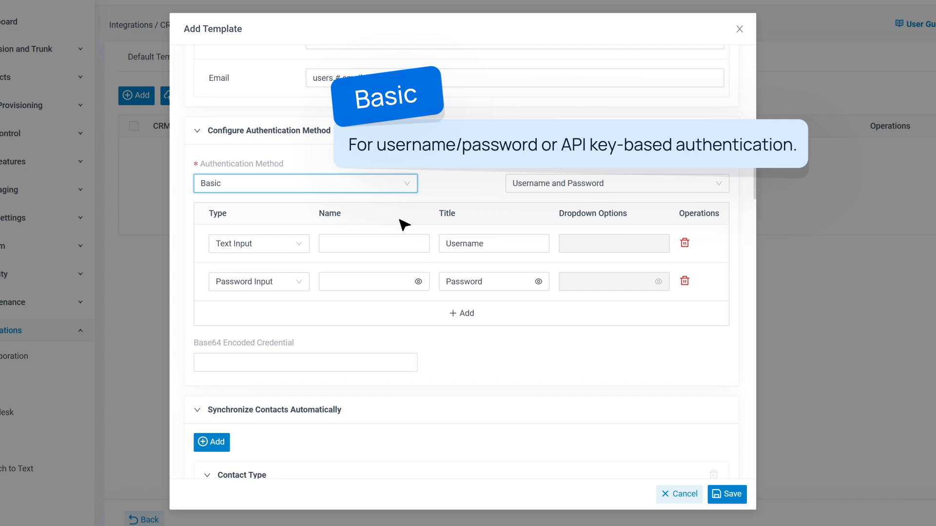
# Set the authentication method to OAuth2 and name the Client ID and Client Secret inputs client_id and client_secret.
pyautogui.click(406, 185)
pyautogui.click(397, 245)
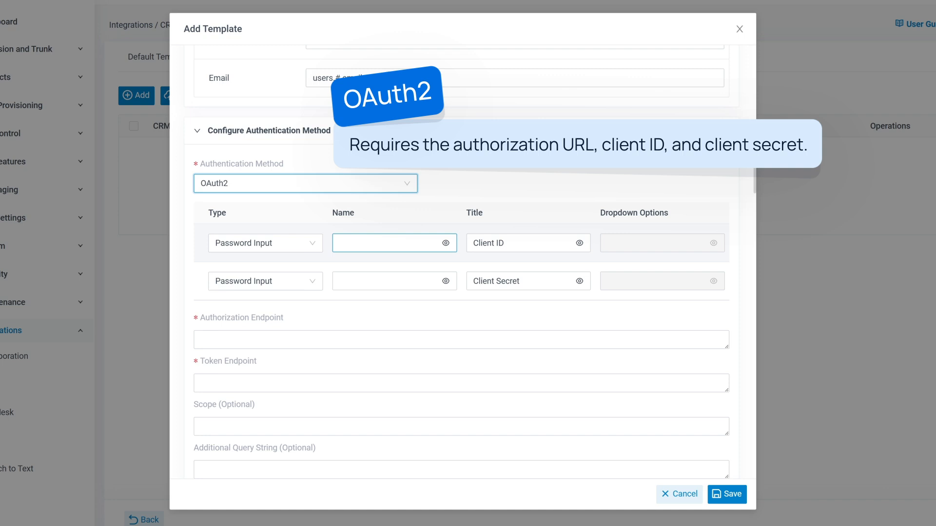
pyautogui.click(391, 243)
pyautogui.write('client_id')
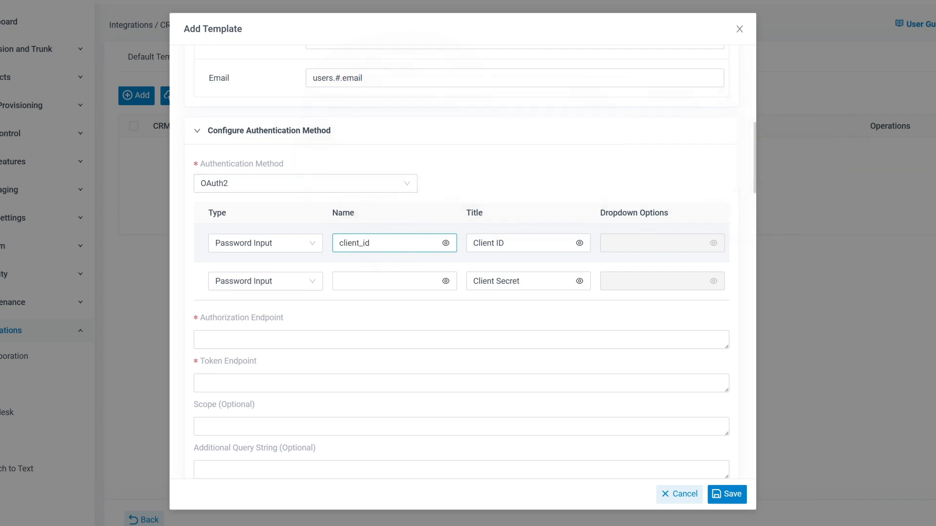
pyautogui.click(431, 280)
pyautogui.write('client_secret')
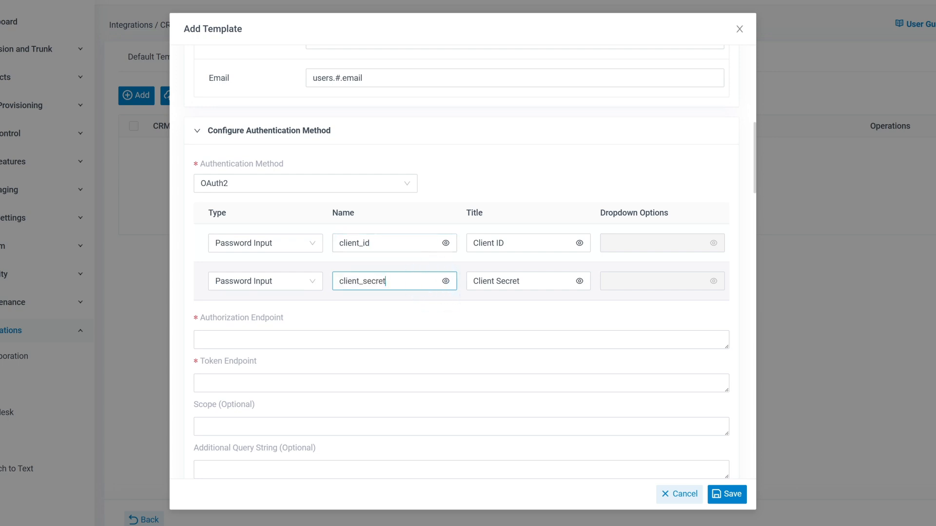
pyautogui.click(510, 340)
pyautogui.click(551, 339)
pyautogui.hotkey('ctrl', 'v')
pyautogui.click(593, 383)
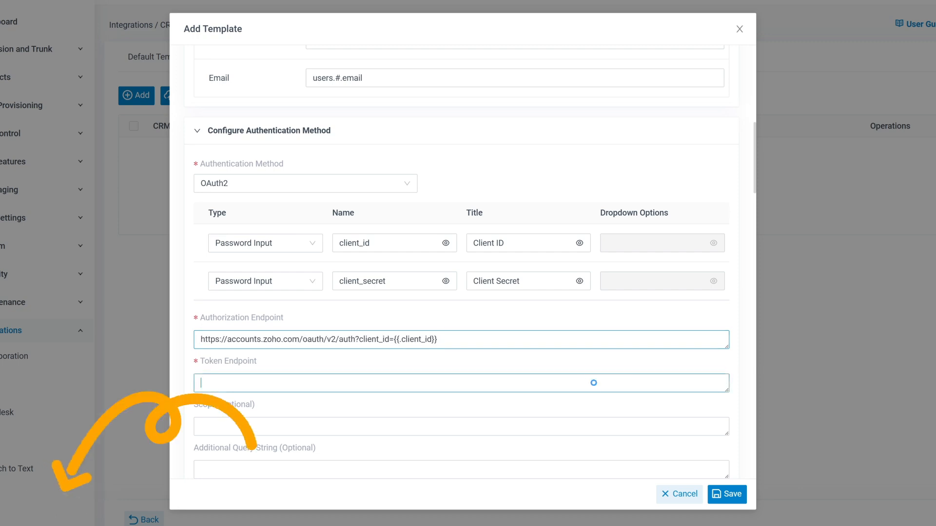
pyautogui.hotkey('ctrl', 'v')
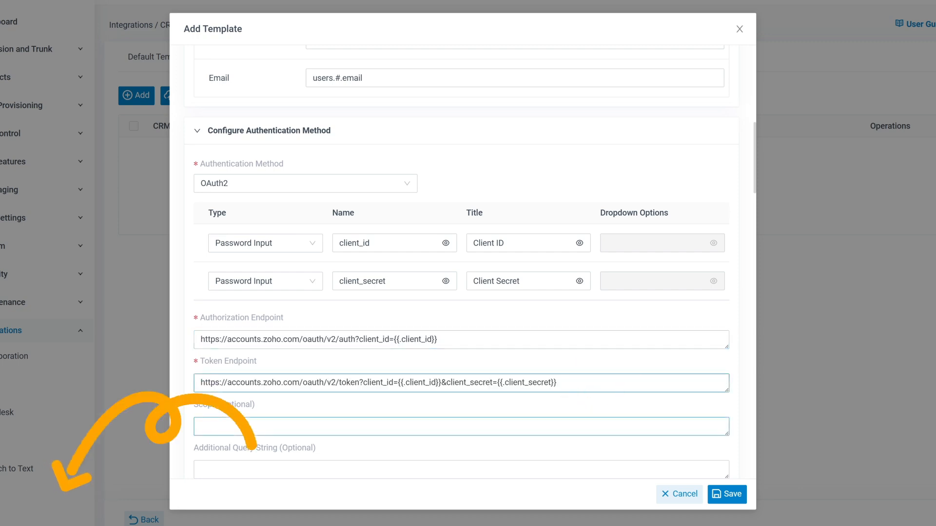
pyautogui.click(646, 426)
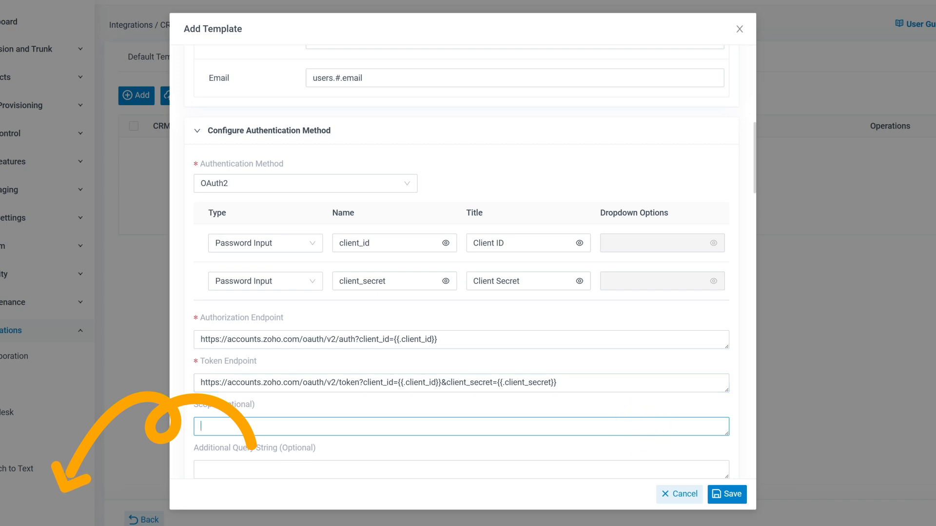
pyautogui.write('ZohoCRM.modules.ALL,ZohoCRM.settings.ALL,ZohoCRM.users.ALL,ZohoCRM.org.ALL')
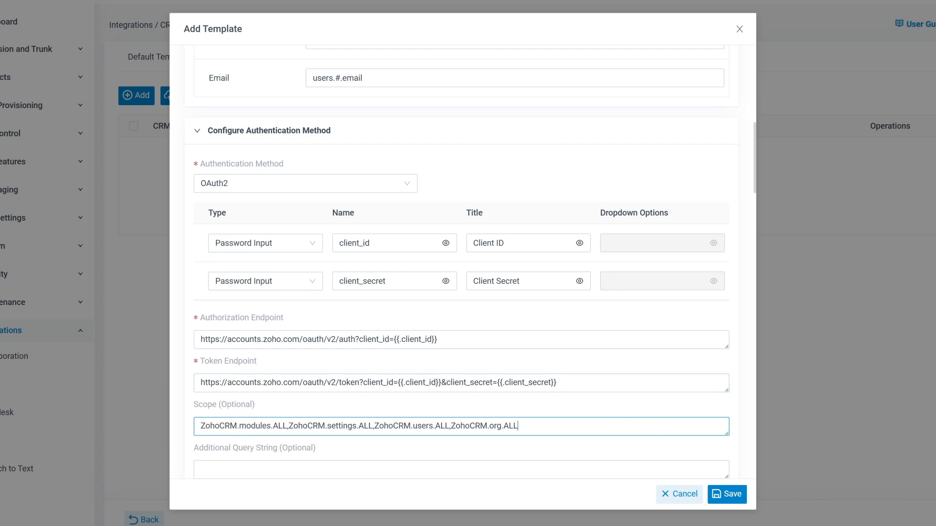
pyautogui.scroll(-5, 753, 403)
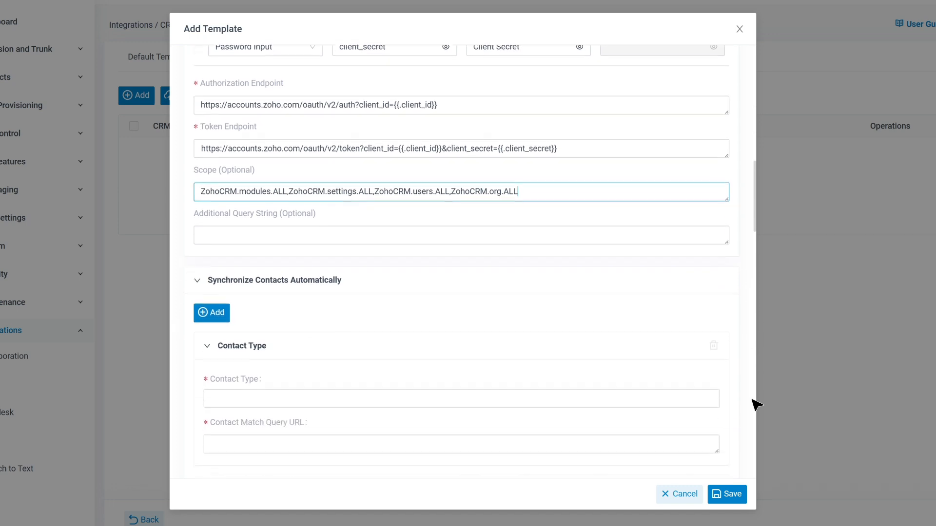
pyautogui.scroll(-3, 755, 405)
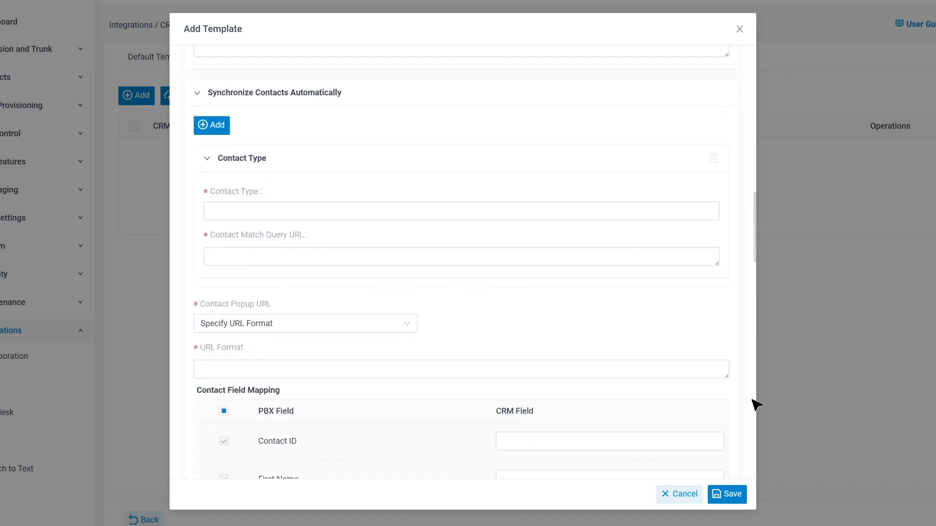
pyautogui.scroll(-1, 756, 405)
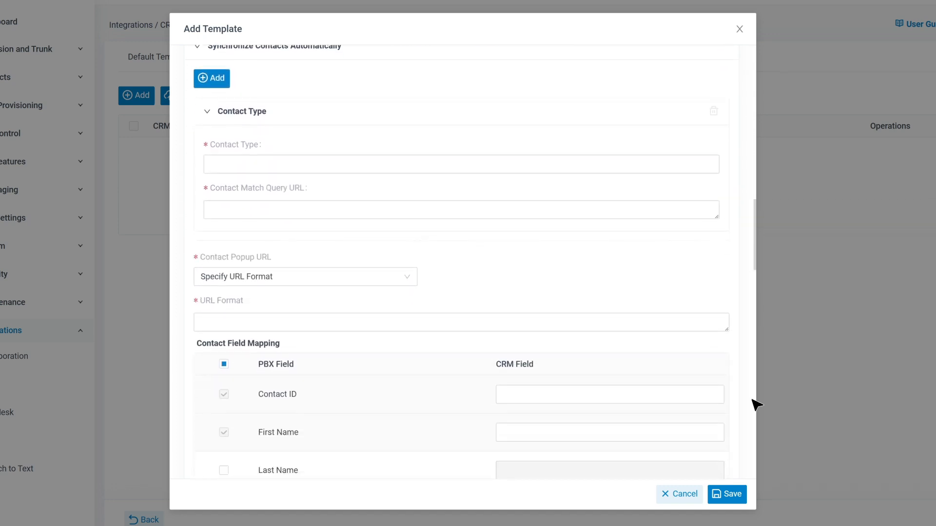
pyautogui.click(670, 164)
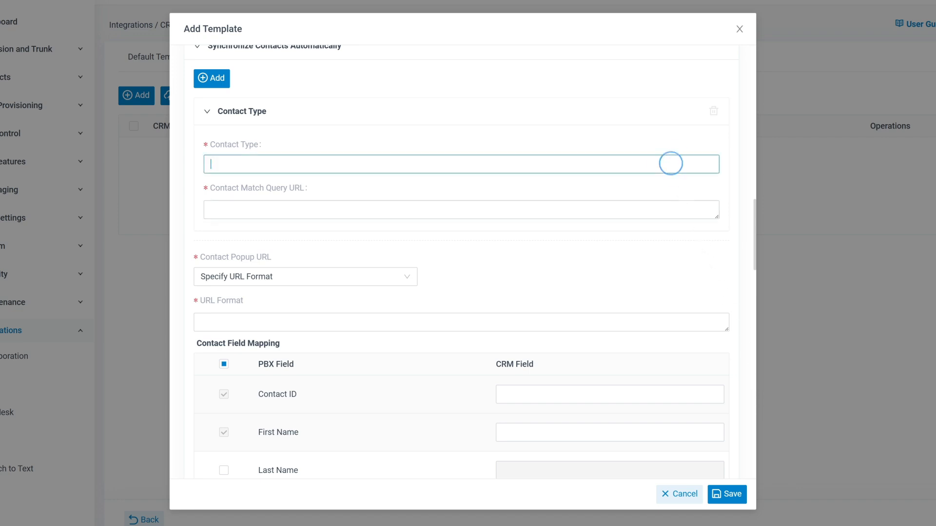
pyautogui.write('contacts')
pyautogui.click(636, 209)
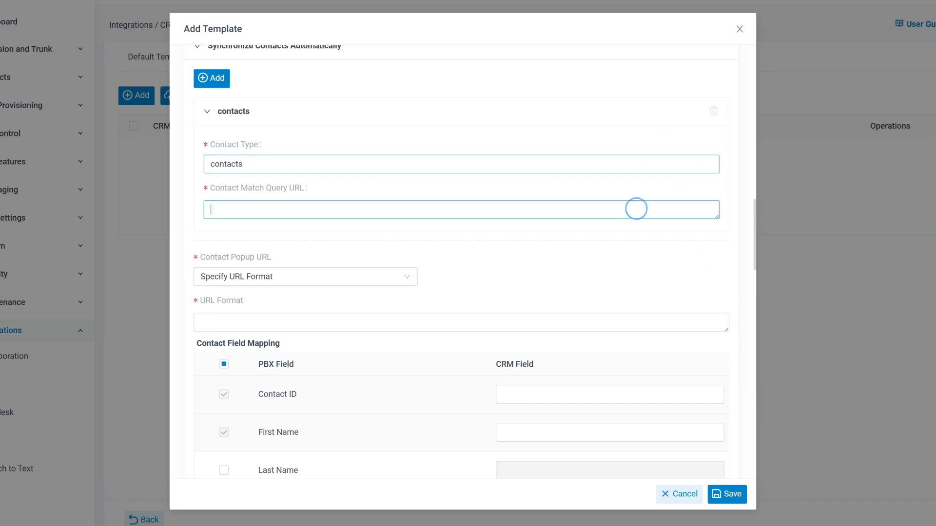
pyautogui.write('https://www.zohoapis.com/crm/v7/Contacts/search?criteria=((Phone:equals:{{.Phone}})or(Home_Phone:equals:{{.Phone}})or(other_Phone:equals:{{.Phone}})or(Mobile:equals:{{.Phone}})or(Asst_Phone:equals:{{.Phone}})or(Fax:equals:{{.Phone}})or(Full_Name:equals:{{.Phone}}))')
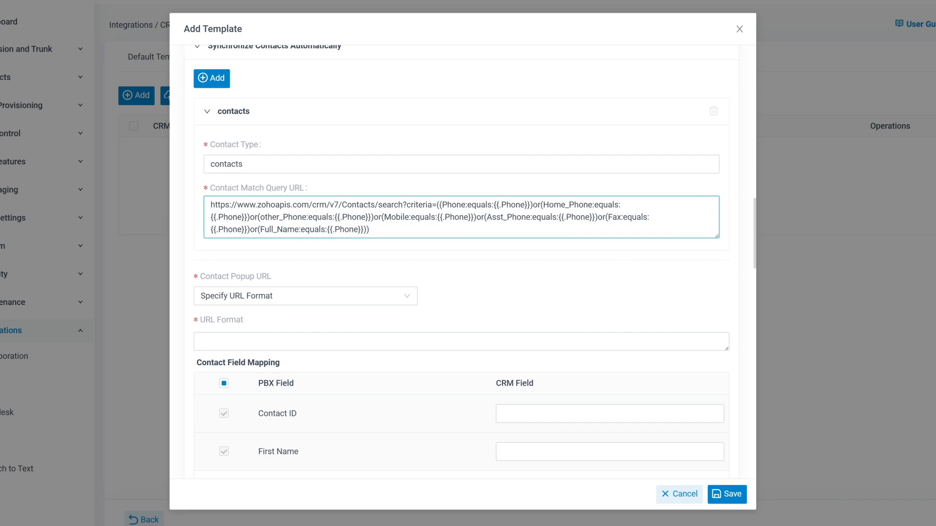
# Use Specify URL Format for the contact popup, entering the organization's Zoho CRM address ending in /tab/{{Capitalize.ContactSyncType}}/{{.ContactId}}.
pyautogui.click(414, 298)
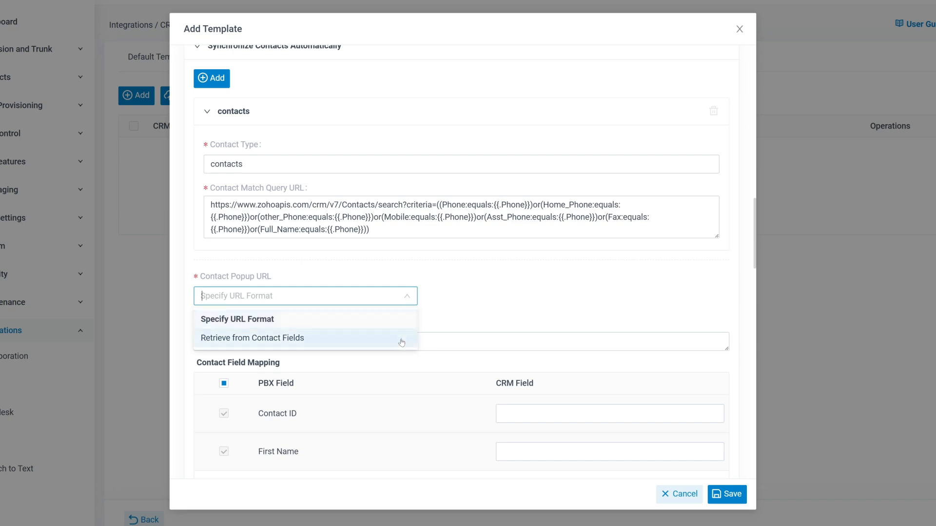
pyautogui.click(393, 321)
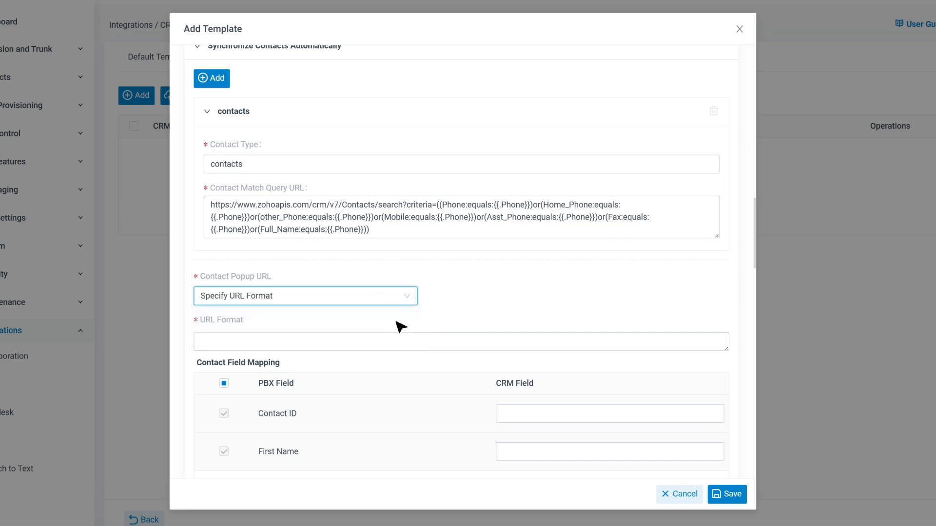
pyautogui.write('https://crm.zoho/crm/org883364869/tab/{{Capitalize.ContactSyncType}}/{{.ContactId}}')
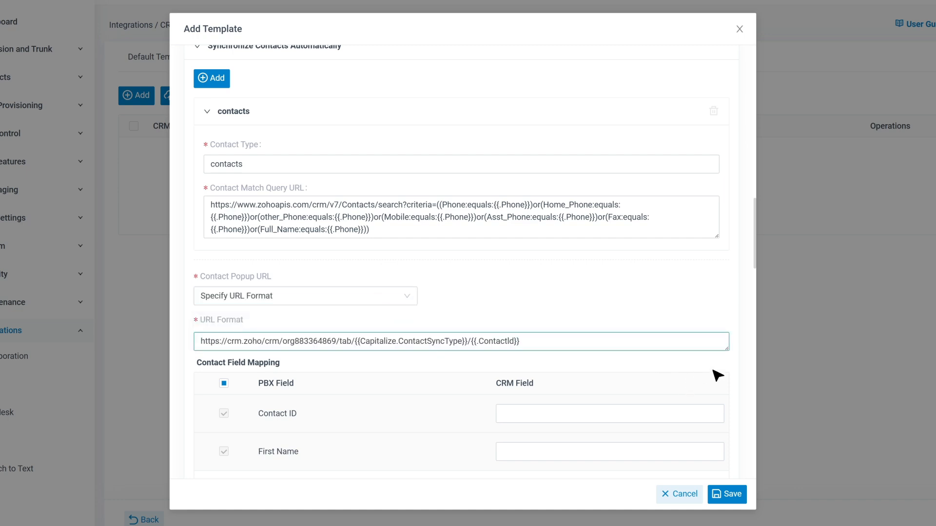
# In the contact field mapping, map Contact ID to data.#.id and First Name to data.#.First_Name.
pyautogui.scroll(-5, 736, 365)
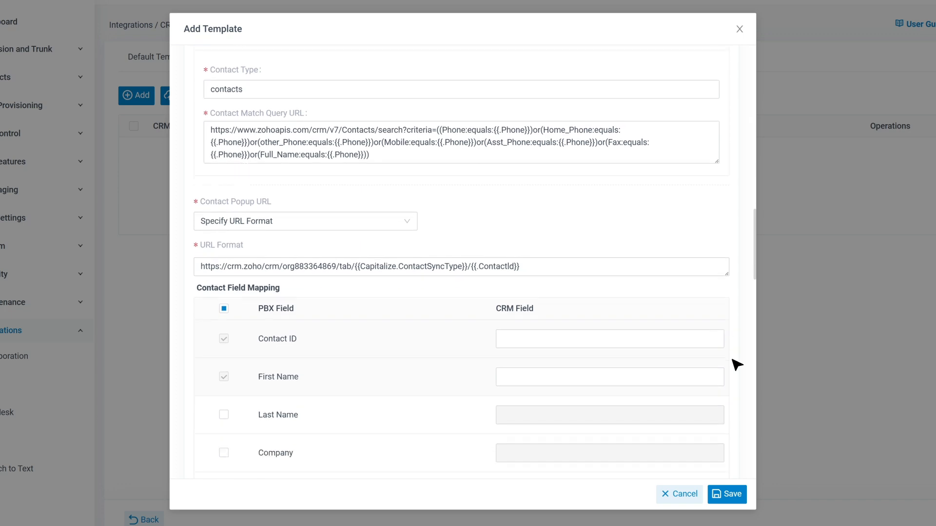
pyautogui.scroll(-1, 737, 365)
pyautogui.click(696, 134)
pyautogui.write('data.#.id')
pyautogui.press('Tab')
pyautogui.write('data.#.First_Name')
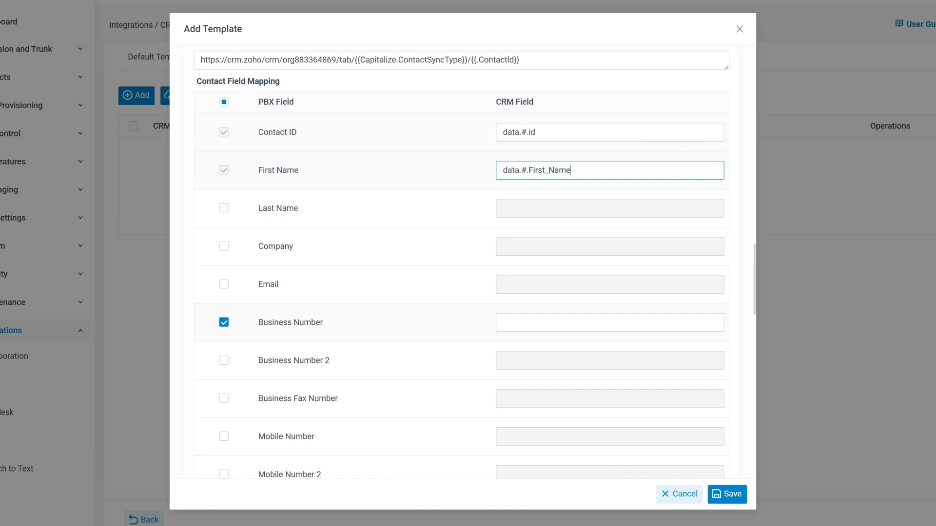
# Map the Business Number field to data.#.Phone in the contact field mapping.
pyautogui.click(695, 317)
pyautogui.write('data.#.Phone')
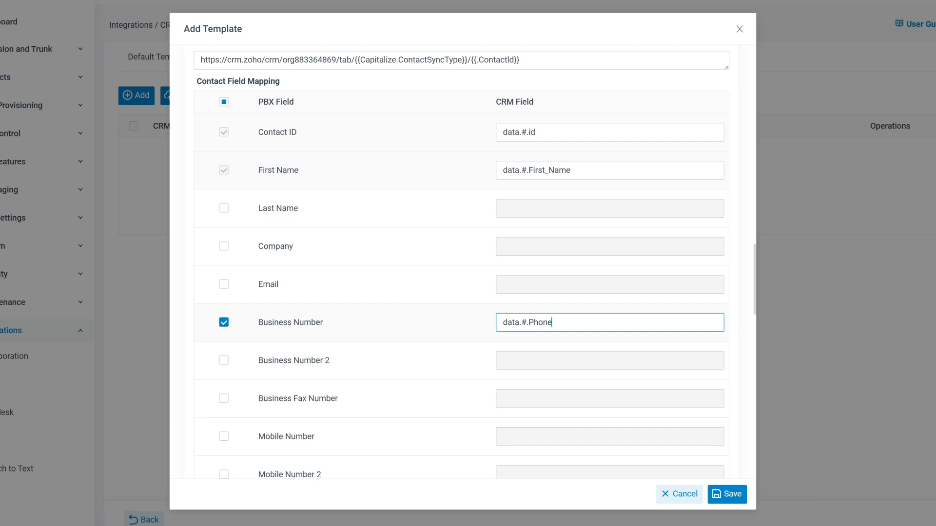
pyautogui.moveTo(755, 313); pyautogui.dragTo(779, 394)
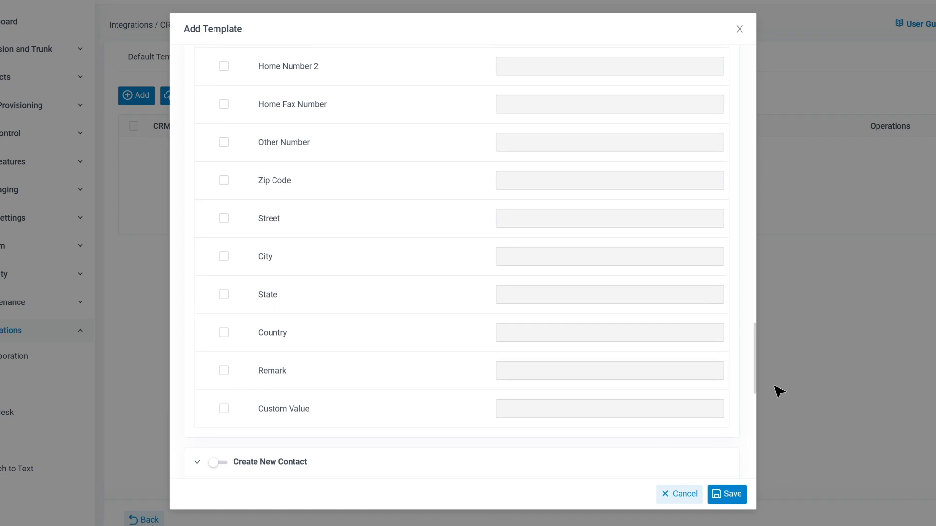
pyautogui.click(224, 409)
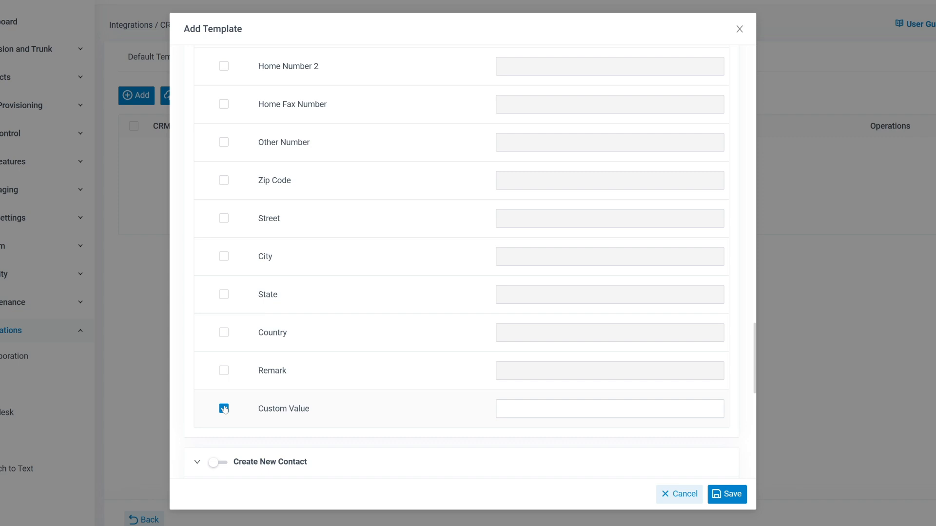
pyautogui.click(224, 409)
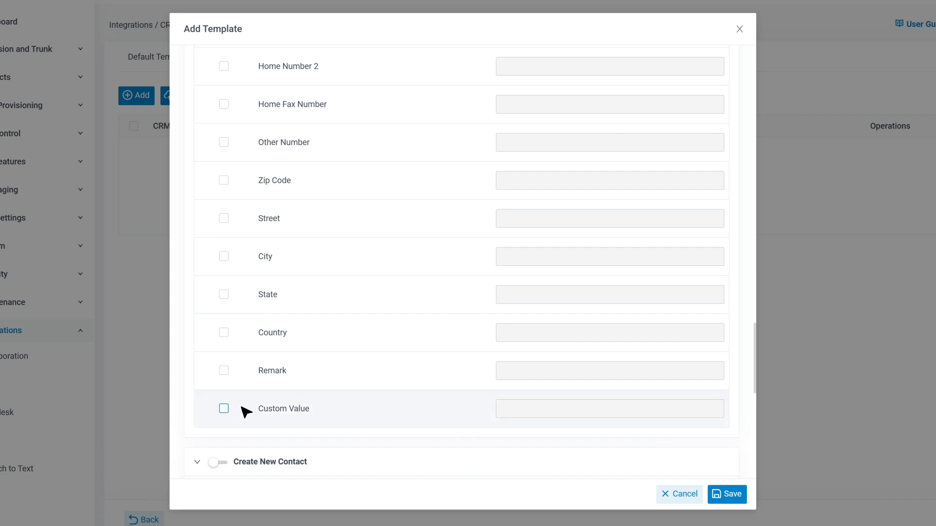
pyautogui.scroll(-6, 742, 438)
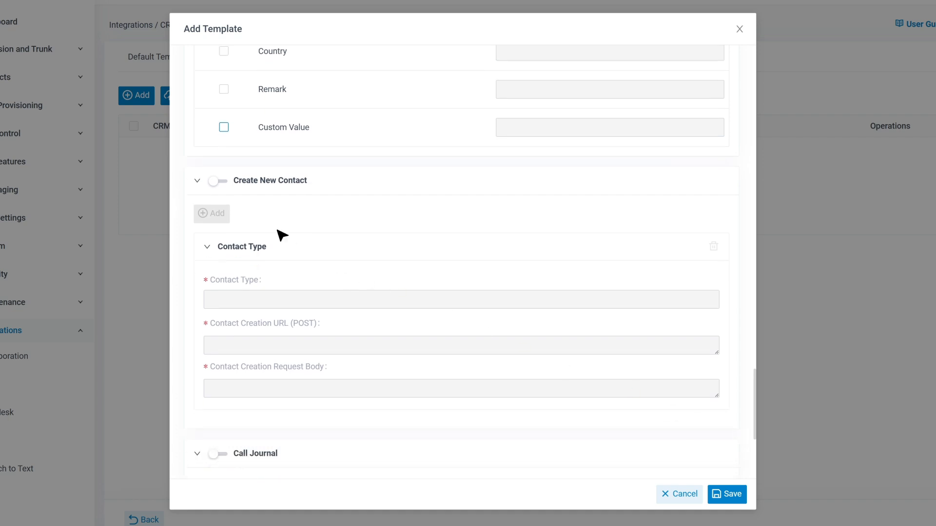
pyautogui.click(217, 183)
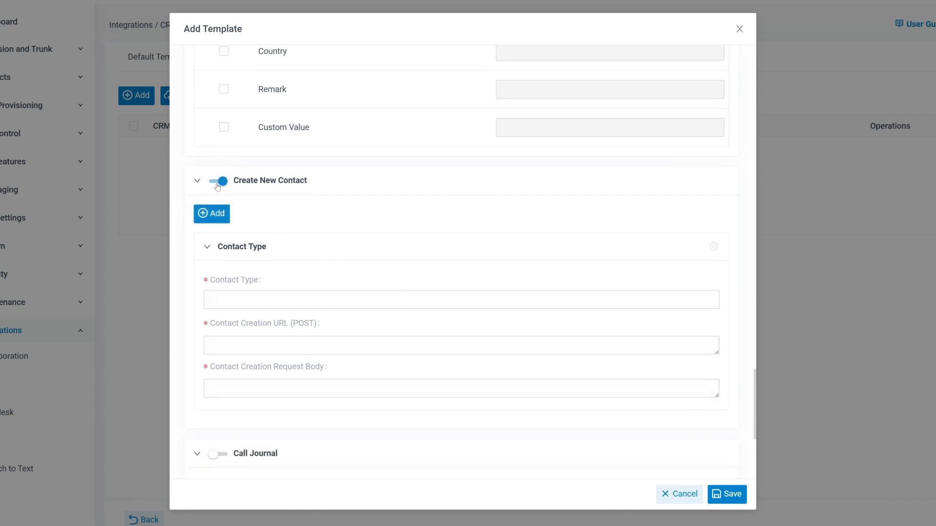
pyautogui.click(470, 298)
pyautogui.write('contacts')
pyautogui.click(546, 346)
pyautogui.write('https://www.zohoapis.com/crm/v7/Contacts')
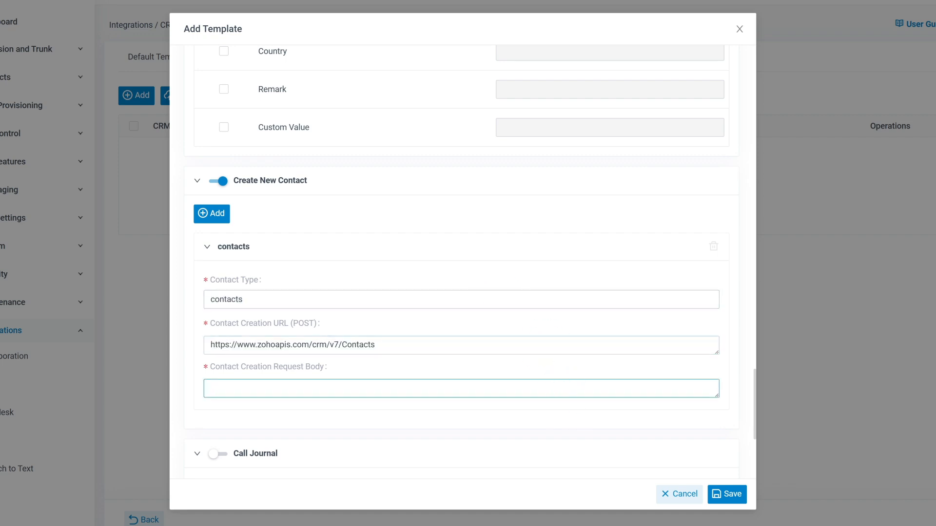
pyautogui.write('{ "data":[ {"Last_Name":"{{.LastName}}", "First_Name:":"{{.FirstName}}", "Email":"{{.Email}}", "Phone":{{.BusinessNumber}}", "Mobile":{{.MobileNumber}} } ] }')
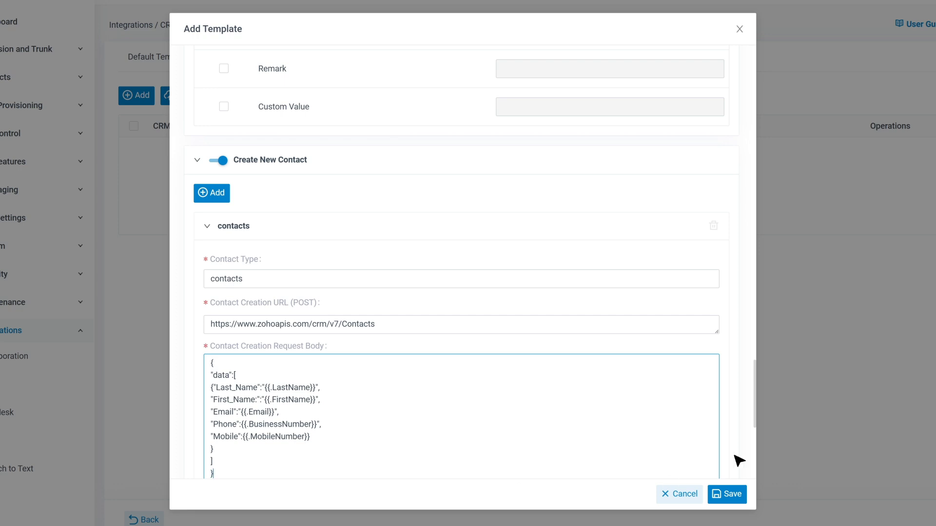
pyautogui.scroll(-7, 740, 460)
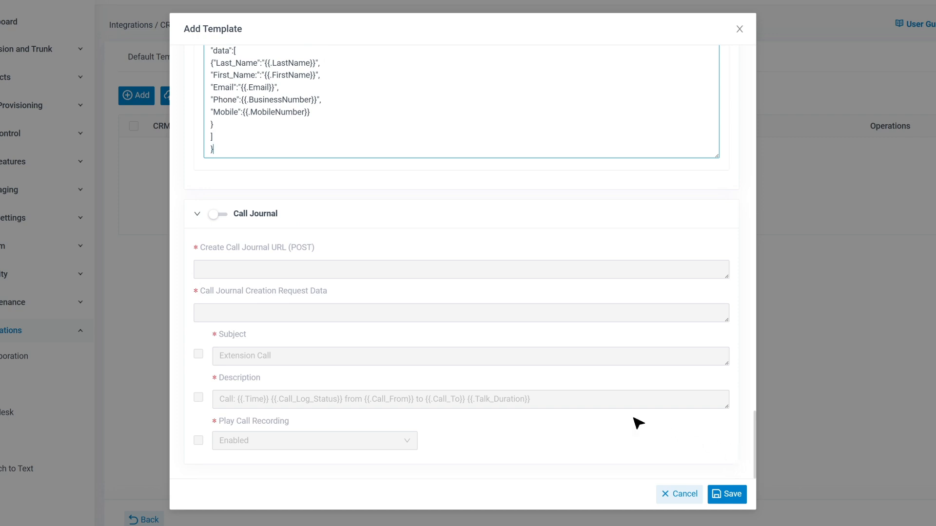
pyautogui.click(223, 219)
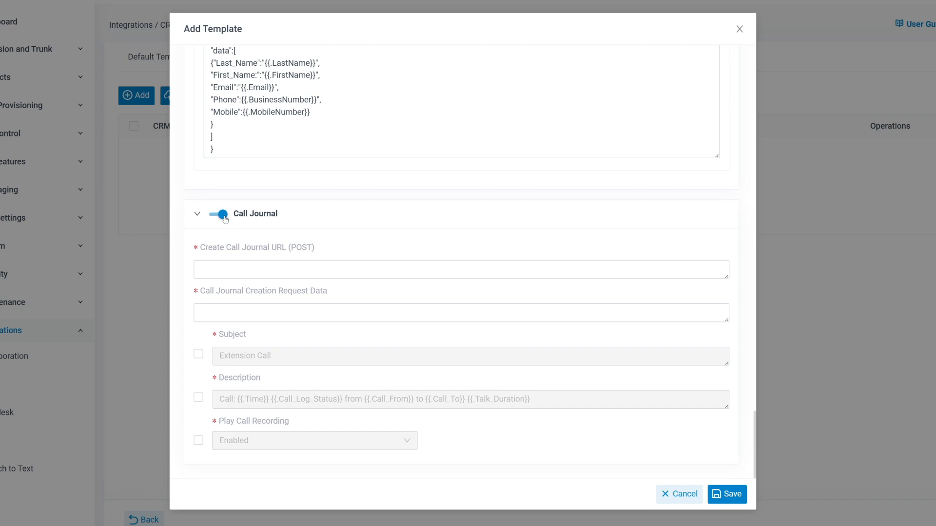
pyautogui.click(383, 266)
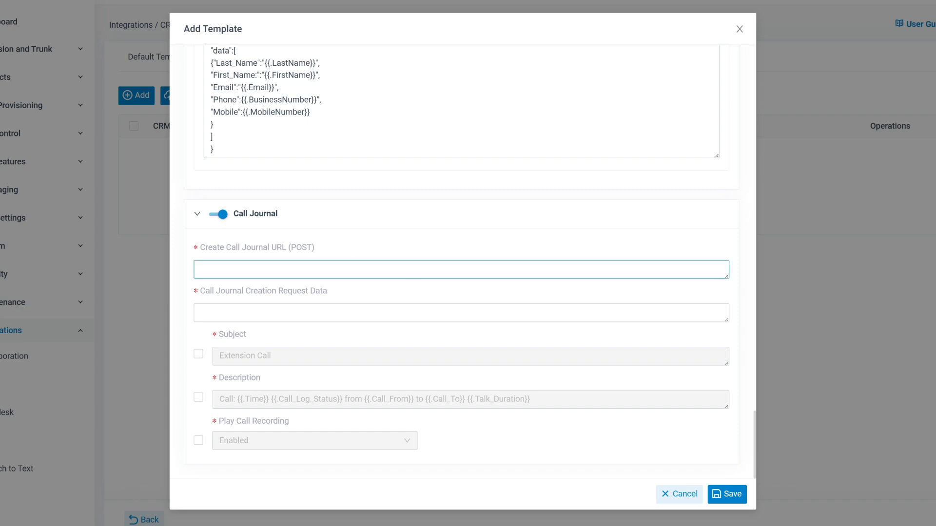
pyautogui.write('https://www.zohoapis.com/crm/v7/Calls')
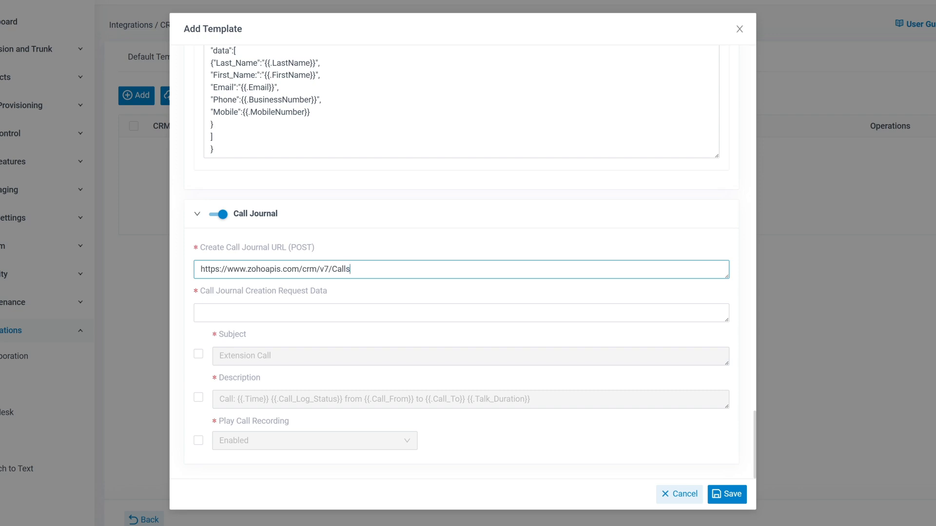
pyautogui.click(446, 315)
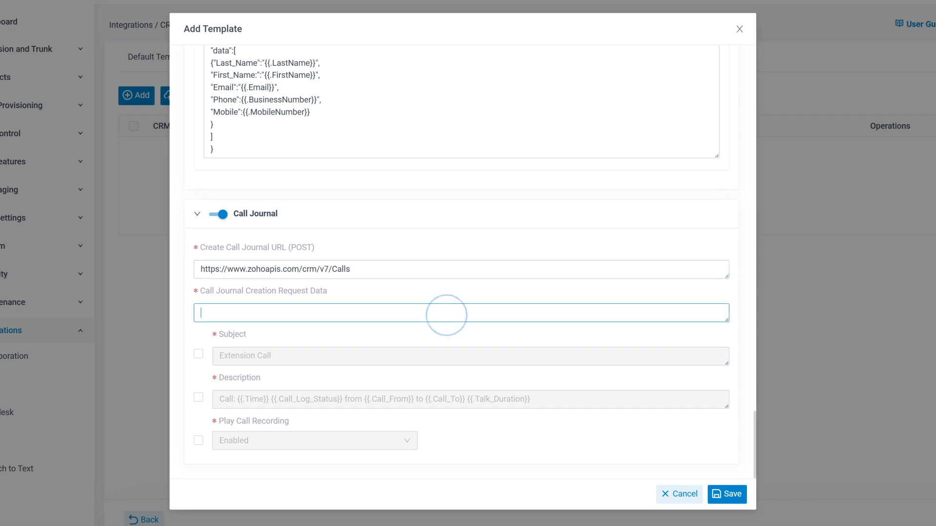
pyautogui.write('{  "data": [ { "Description":"{{.Description}}", {{if.RecordPath}}"Voice_Recording__s":"{{.RecordPath}}",{{end}} "Call_Start_Time": "{{TimeFormat .StartTimeUnix \'yyyy-MM-ddTHH:mm:ss-z\' \'1\'}}", "Subject": "{{.Subject}}", "Call_Type": "Inbound", "Call_Result": "{{.Call_Log_Status}}", "Call_Duration": "{{.Talk_Duration_Sec}}" } ] }')
pyautogui.click(476, 437)
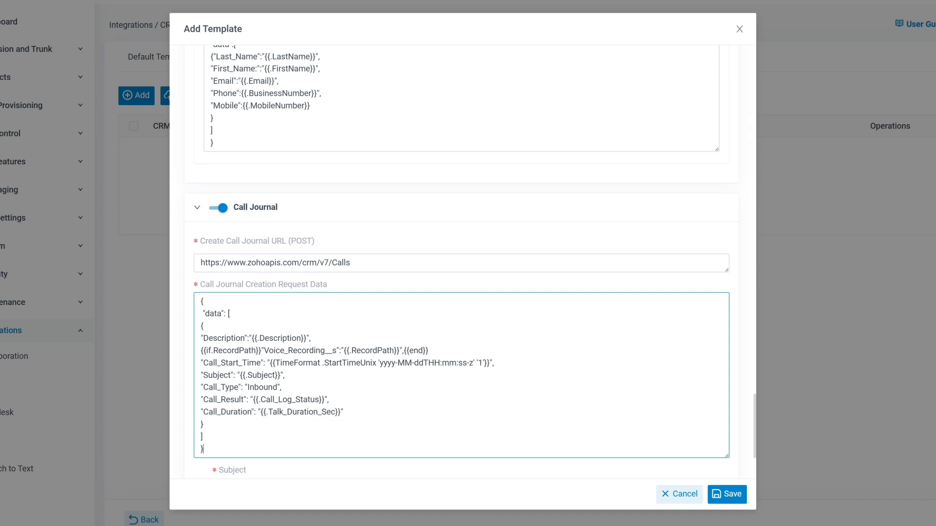
# Include Subject, Description and Play Call Recording in the call journal, keeping their default values, and save the template.
pyautogui.scroll(-3, 528, 432)
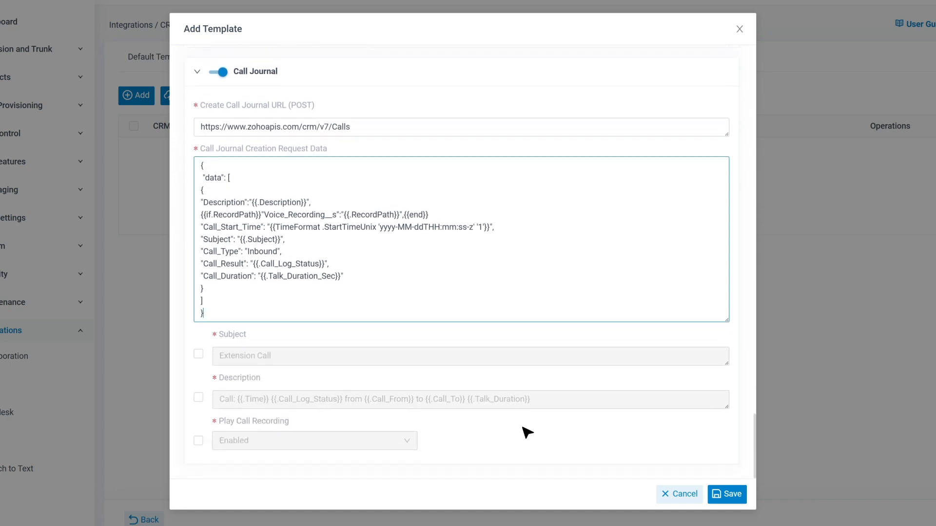
pyautogui.click(199, 354)
pyautogui.click(198, 397)
pyautogui.click(199, 441)
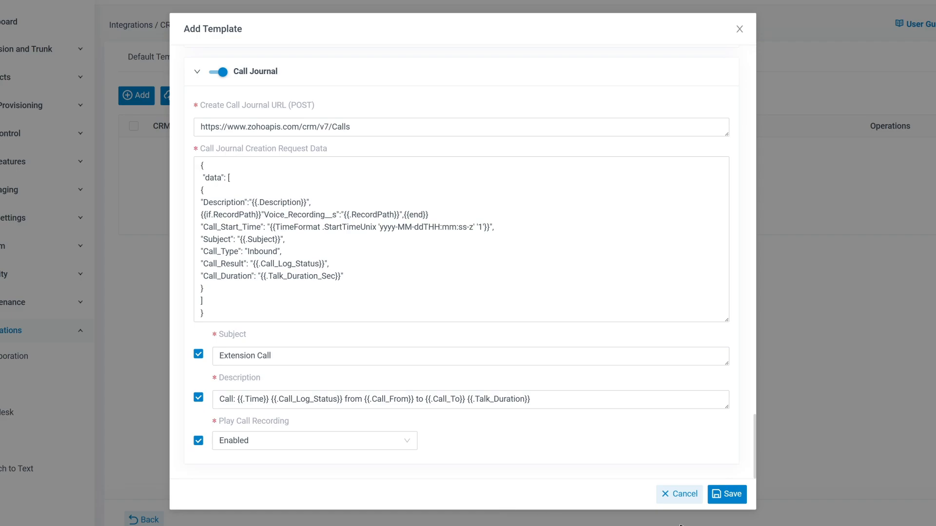
pyautogui.click(720, 496)
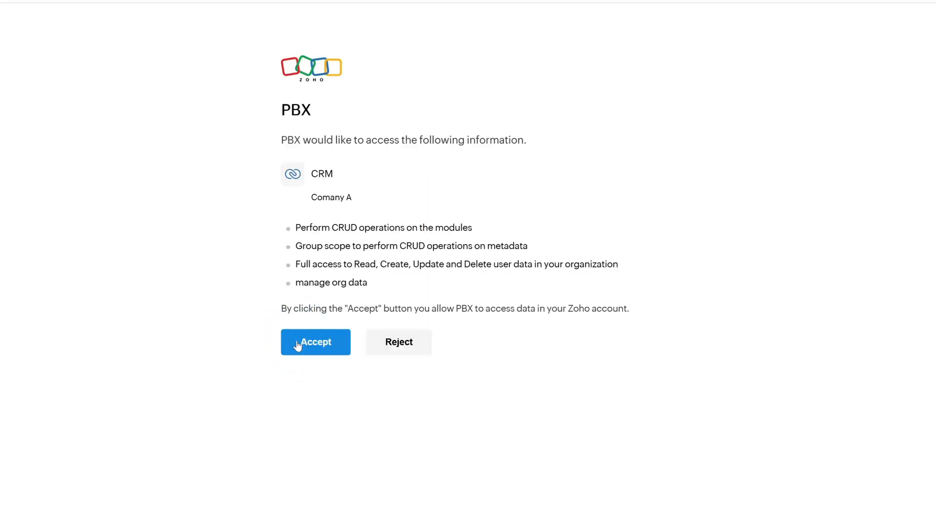
# Grant the PBX access to the Zoho CRM data and acknowledge the authorization result.
pyautogui.click(297, 343)
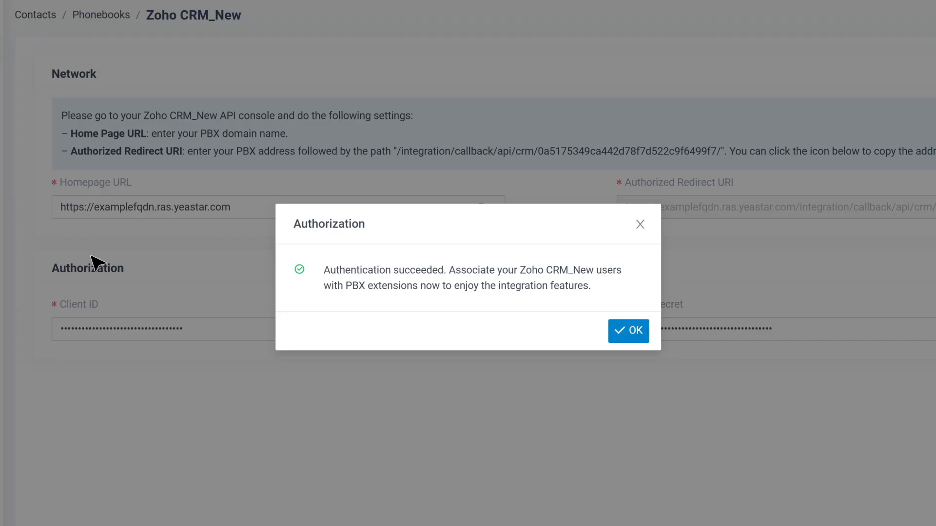
pyautogui.click(622, 333)
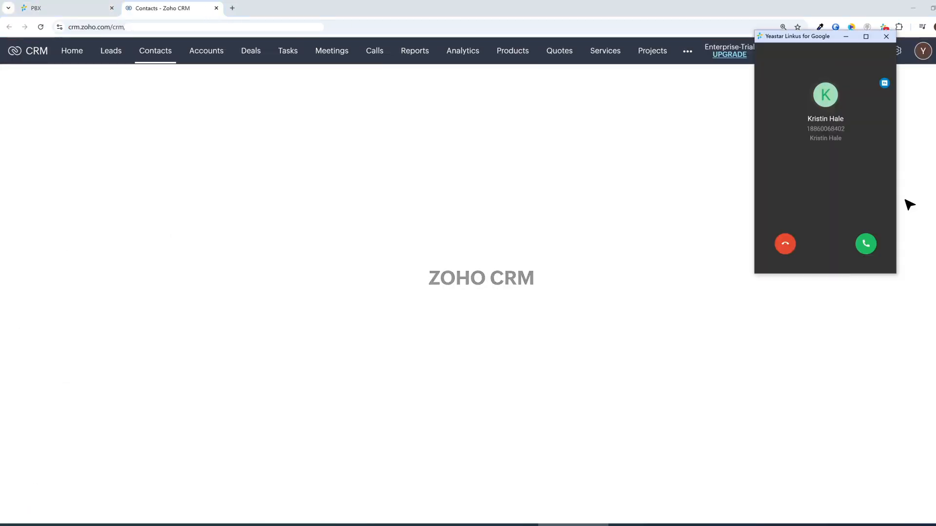
# Answer and end the contact's incoming call in Linkus, and view the contact's Closed Activities in Zoho CRM.
pyautogui.click(871, 246)
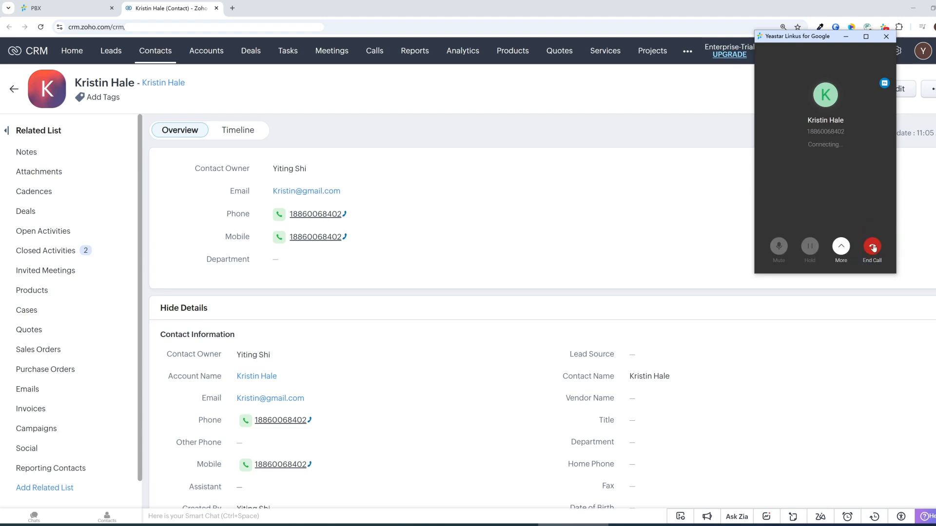
pyautogui.click(873, 248)
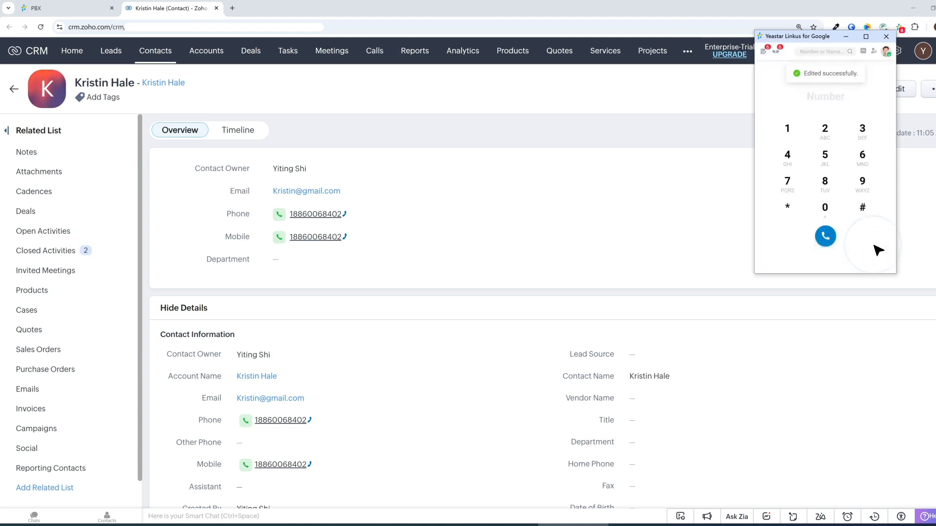
pyautogui.click(103, 251)
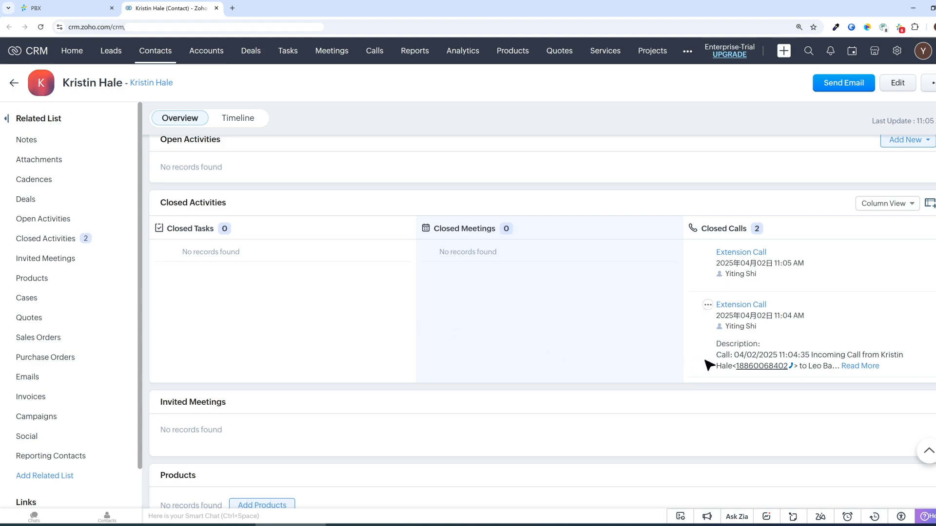
# Switch to the PBX's Zoho CRM_New integration page, enable Create New Contact and save the integration settings.
pyautogui.click(64, 6)
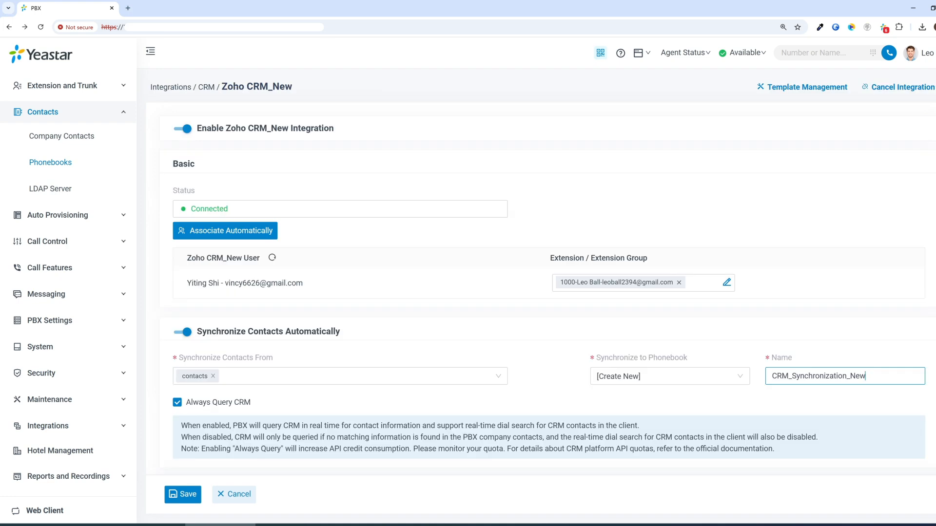
pyautogui.scroll(-5, 541, 288)
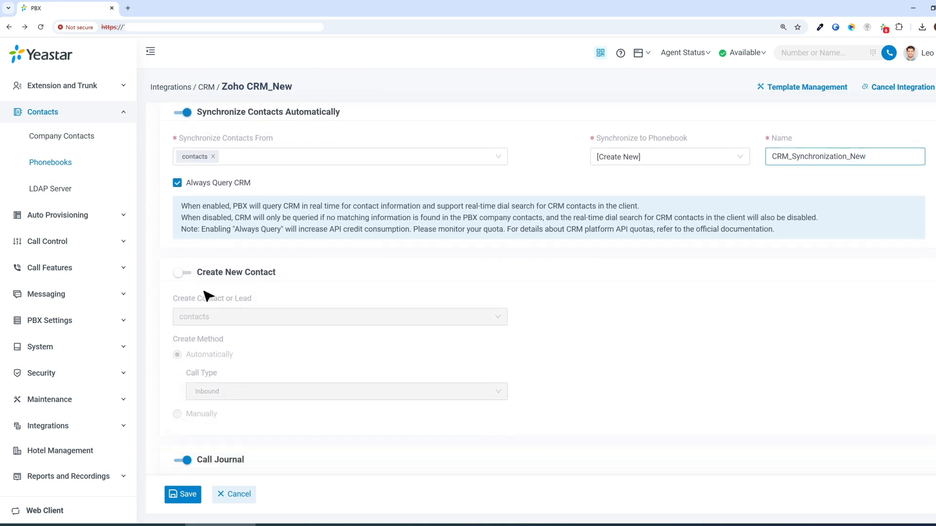
pyautogui.click(183, 275)
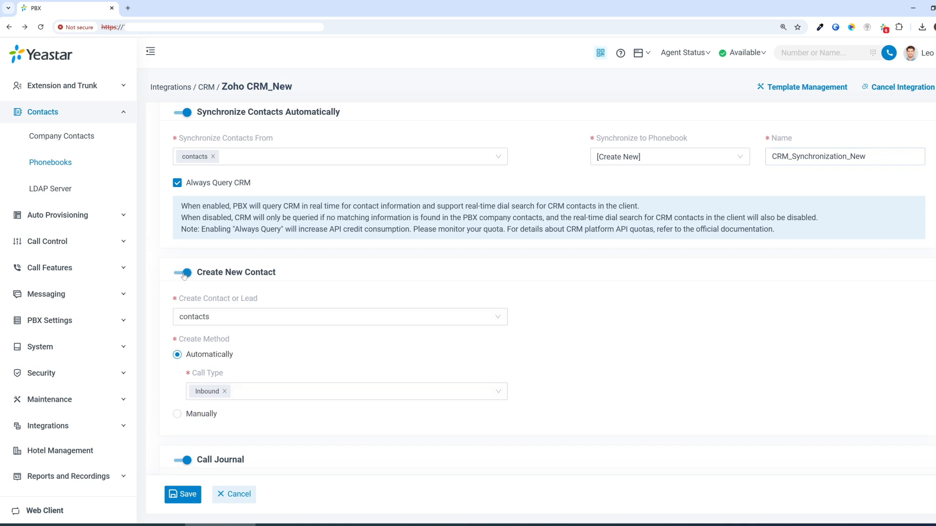
pyautogui.click(179, 495)
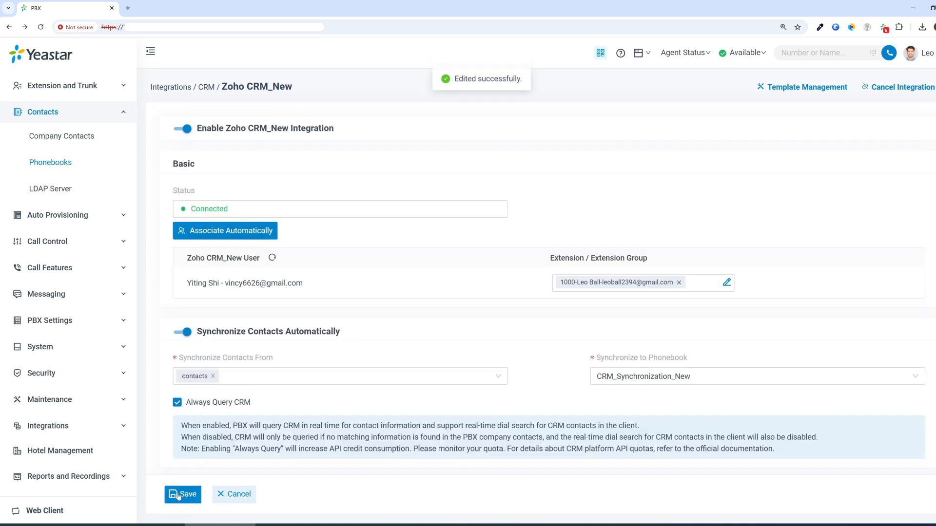
# Download the Zoho CRM_New template from the custom templates in Template Management.
pyautogui.click(809, 88)
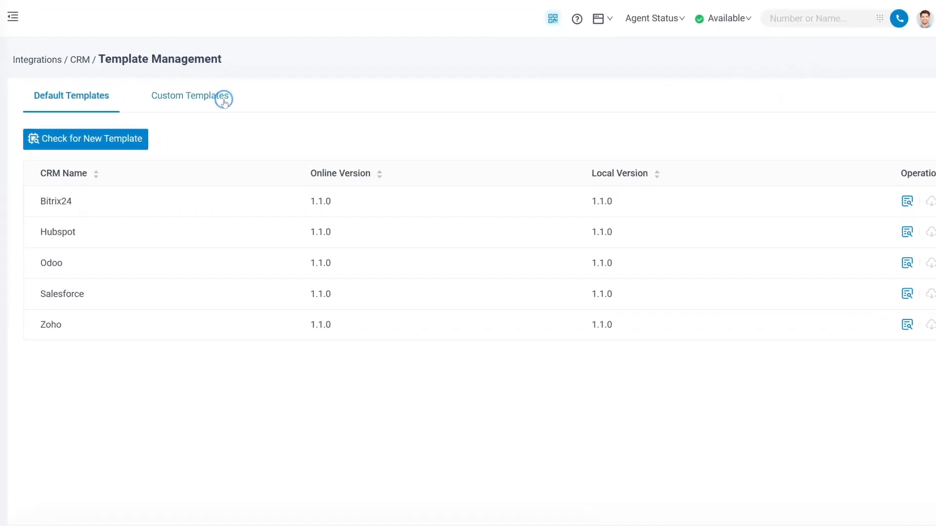
pyautogui.click(302, 115)
pyautogui.click(40, 174)
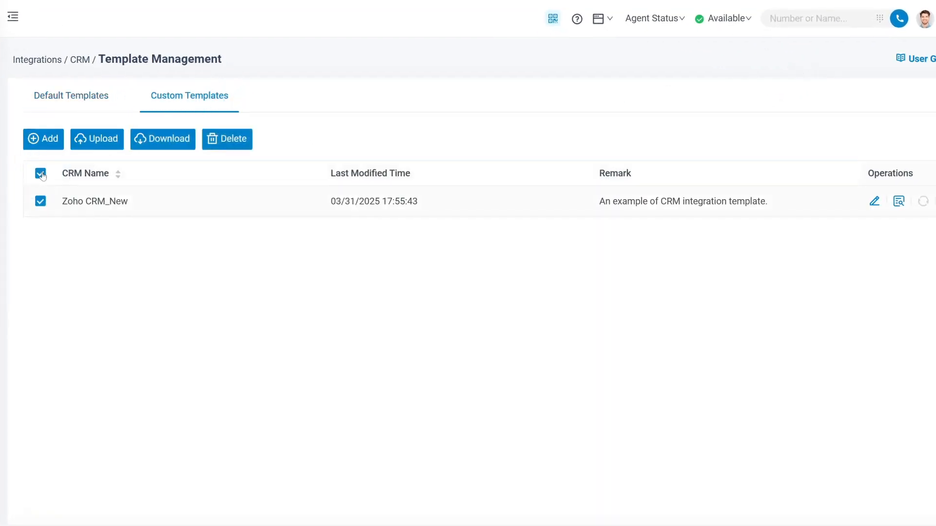
pyautogui.click(161, 139)
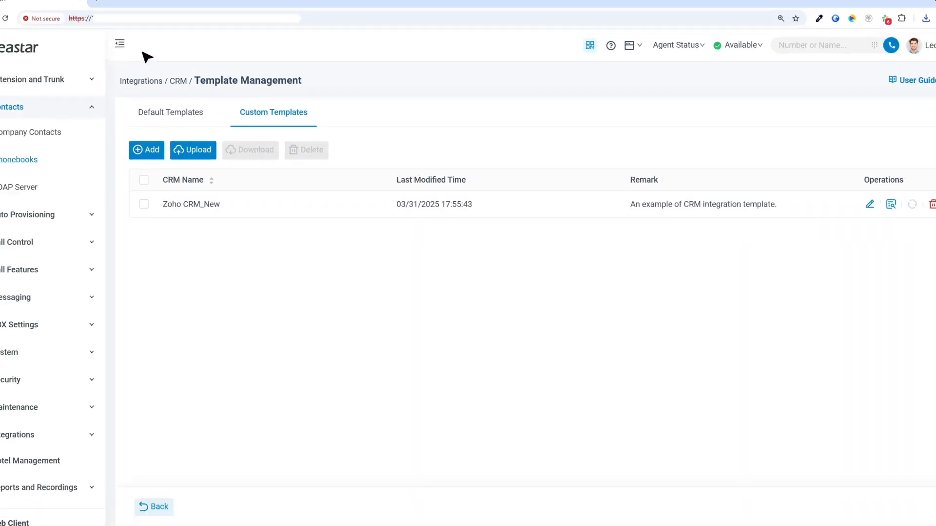
# Switch to the P570 PBX and upload the Zoho CRM_New template to its custom CRM templates.
pyautogui.click(131, 9)
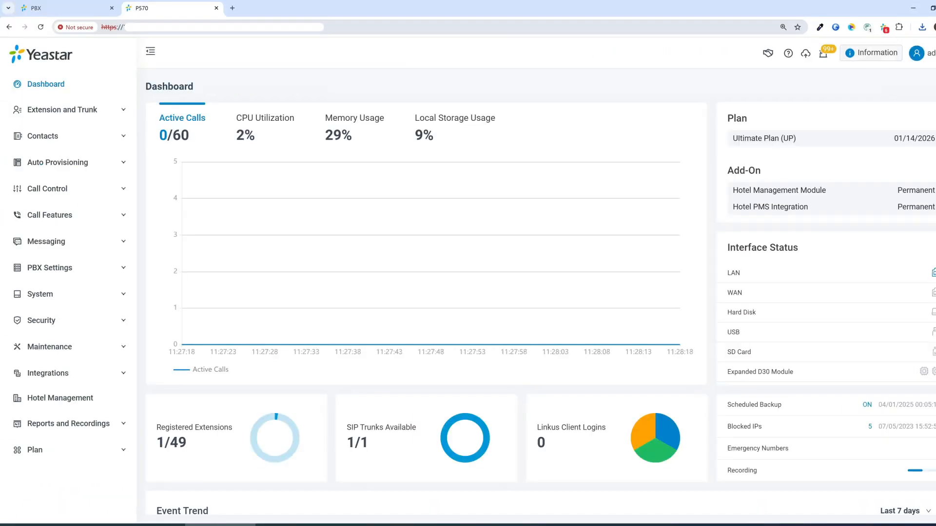
pyautogui.click(80, 373)
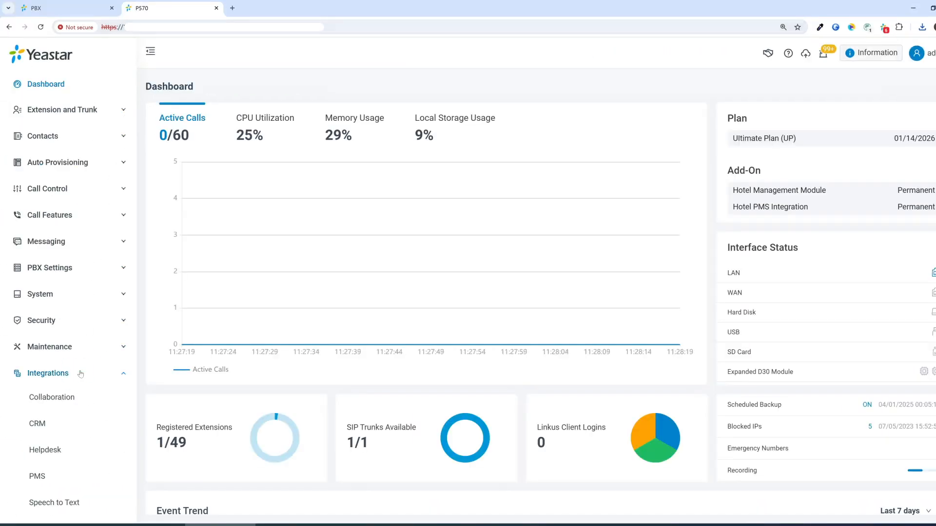
pyautogui.click(66, 425)
pyautogui.click(553, 223)
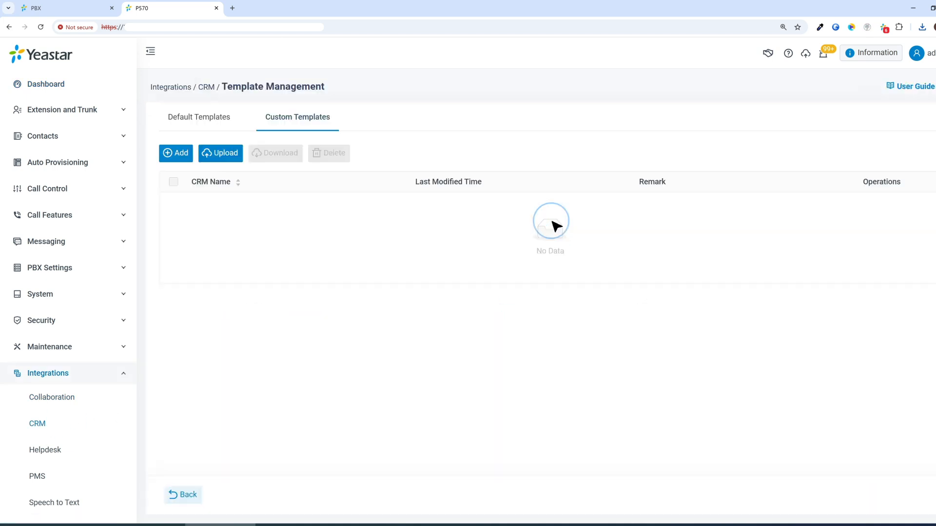
pyautogui.click(218, 154)
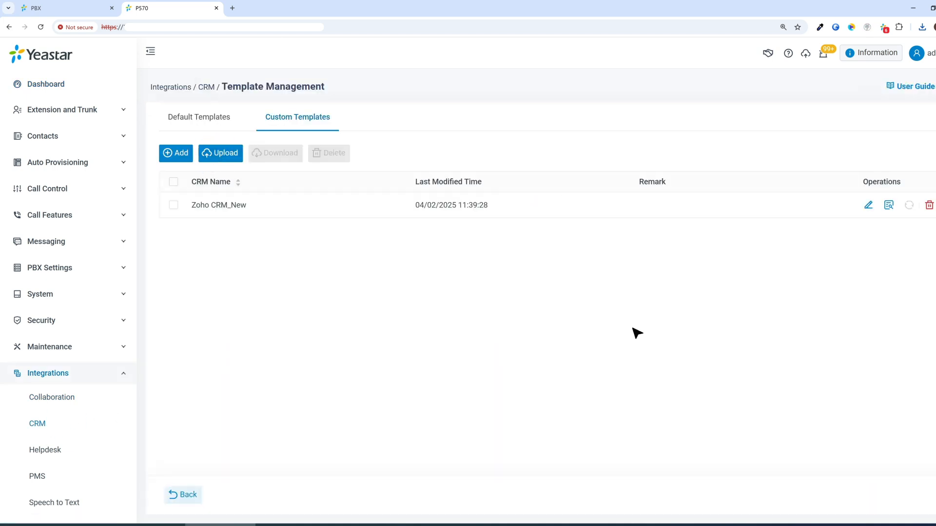
# Open the integration setup of the uploaded Zoho CRM_New template from the CRM integrations page.
pyautogui.click(77, 424)
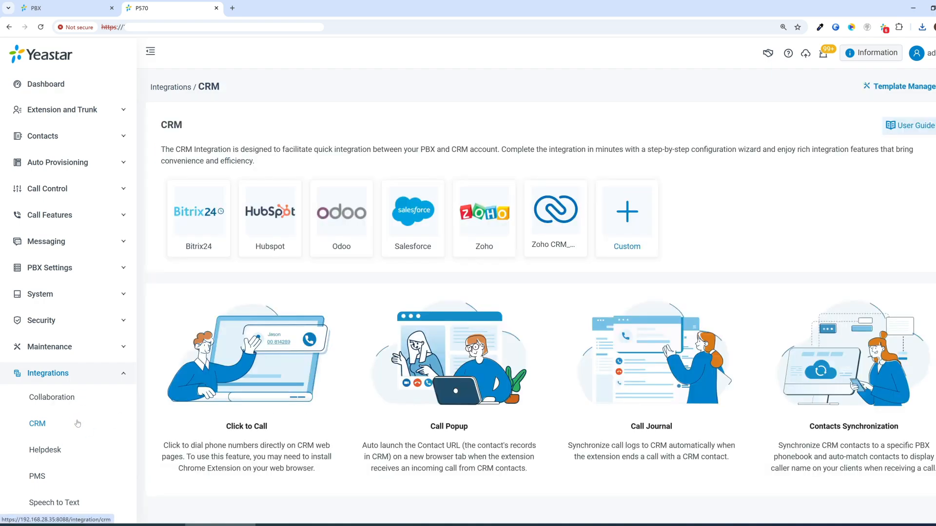
pyautogui.click(538, 225)
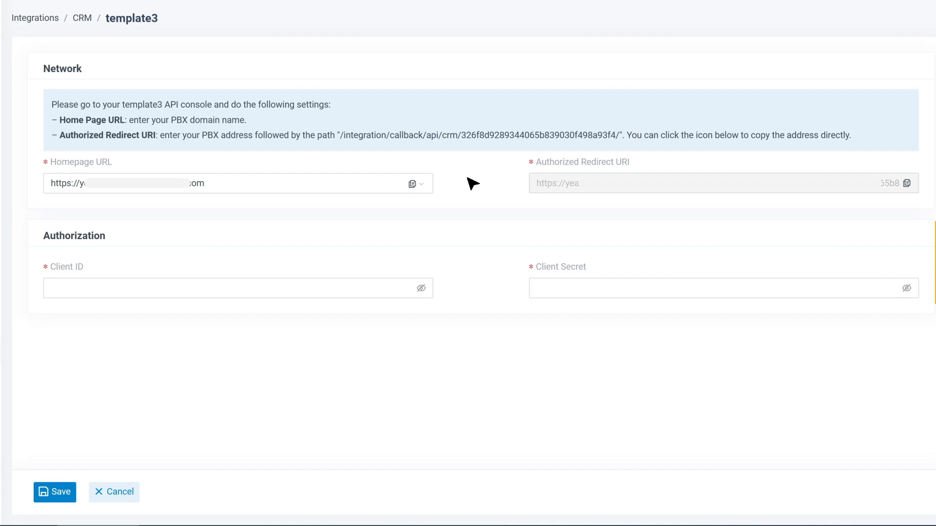